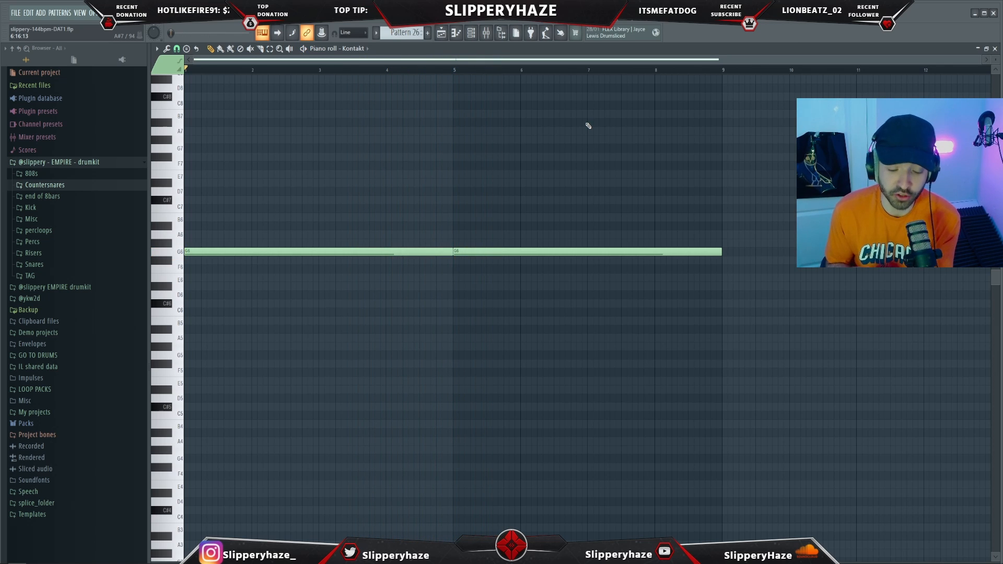
Step: Check the key setting of the Betrayal kit in Arcade and audition its middle vocal sample
key("F5")
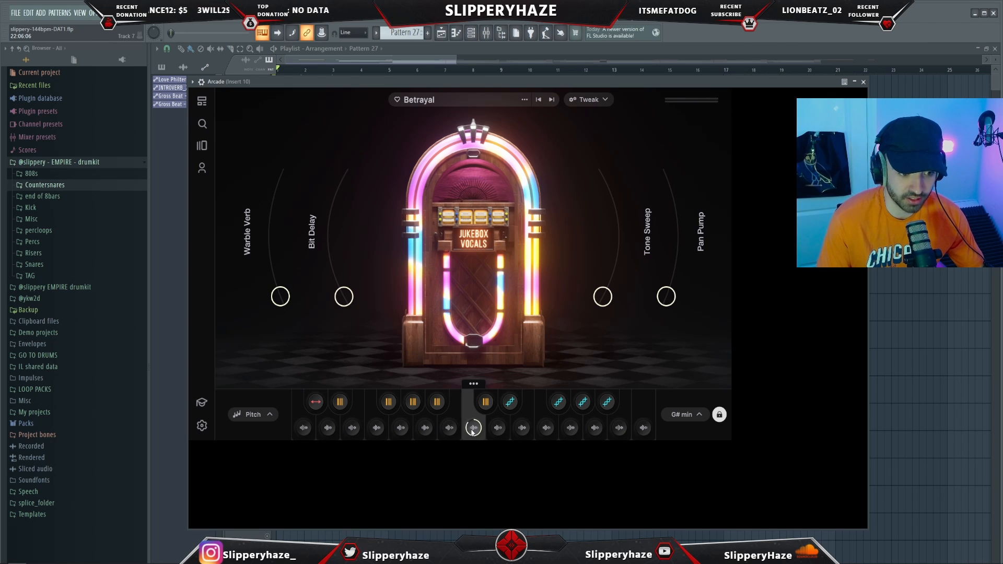
left_click(685, 415)
left_click(474, 432)
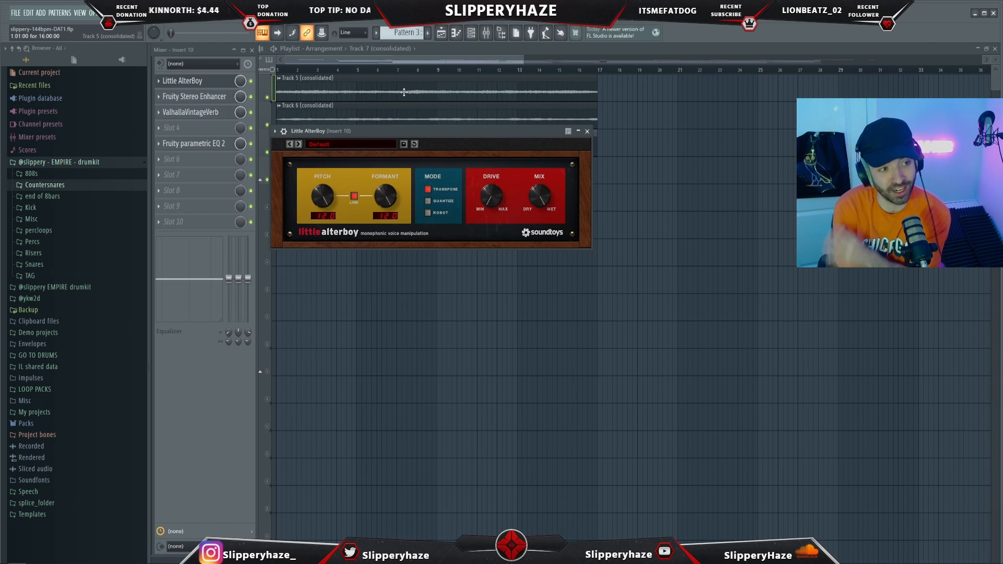
Step: Review the Little AlterBoy, Fruity Stereo Enhancer, ValhallaVintageVerb and Fruity parametric EQ 2 settings on the Arcade channel's mixer insert and check its playback
left_click(588, 131)
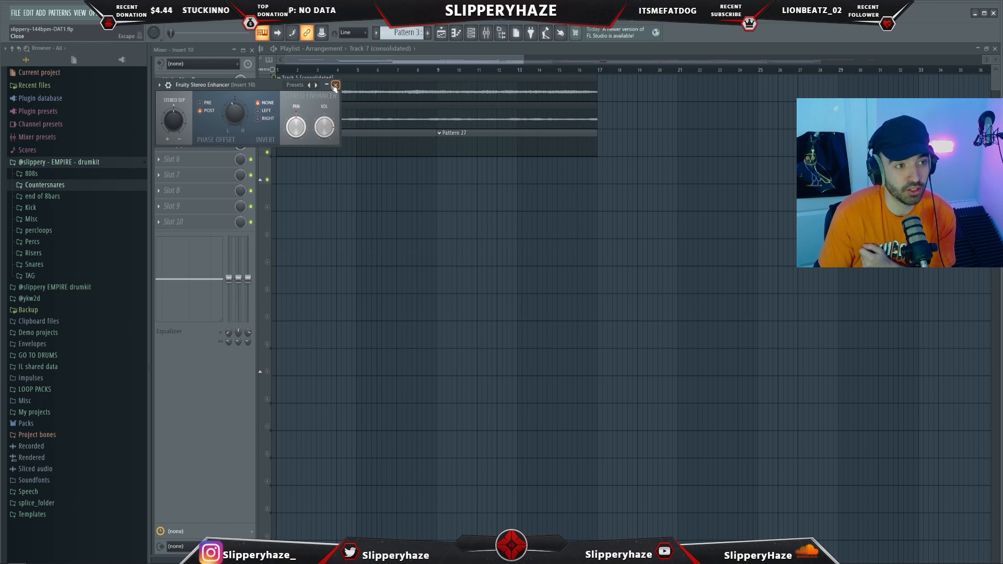
left_click(336, 82)
left_click(213, 113)
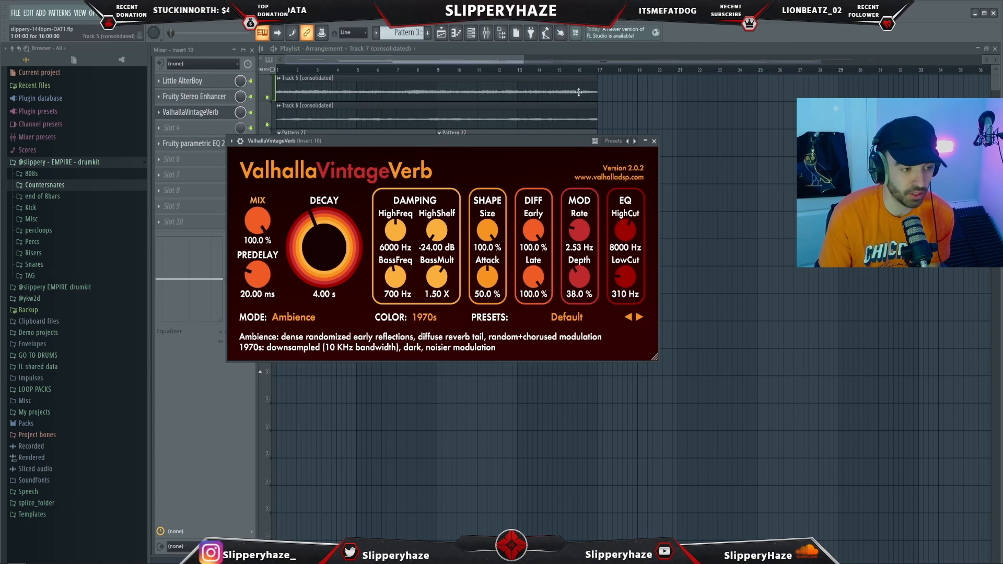
left_click(653, 141)
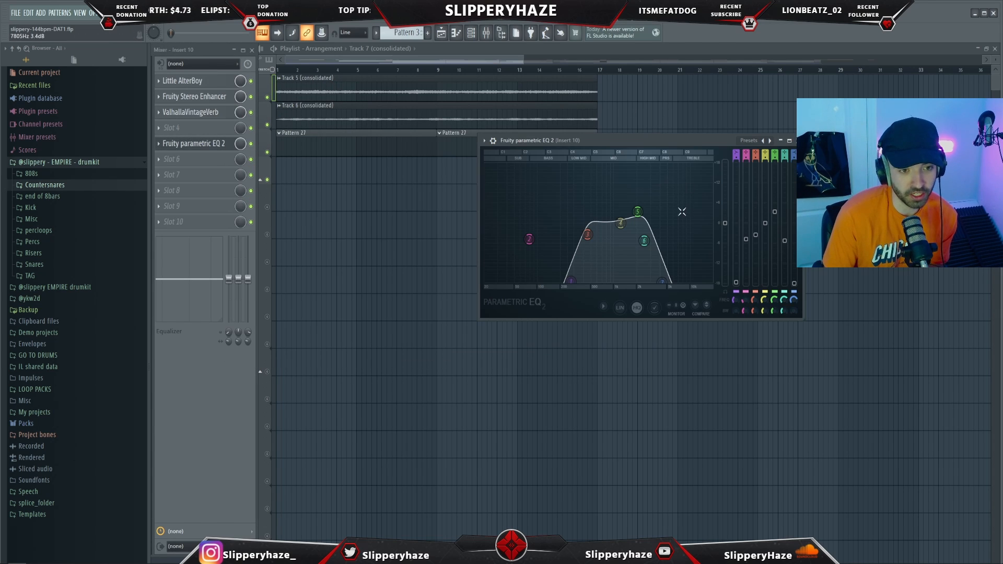
left_click(797, 141)
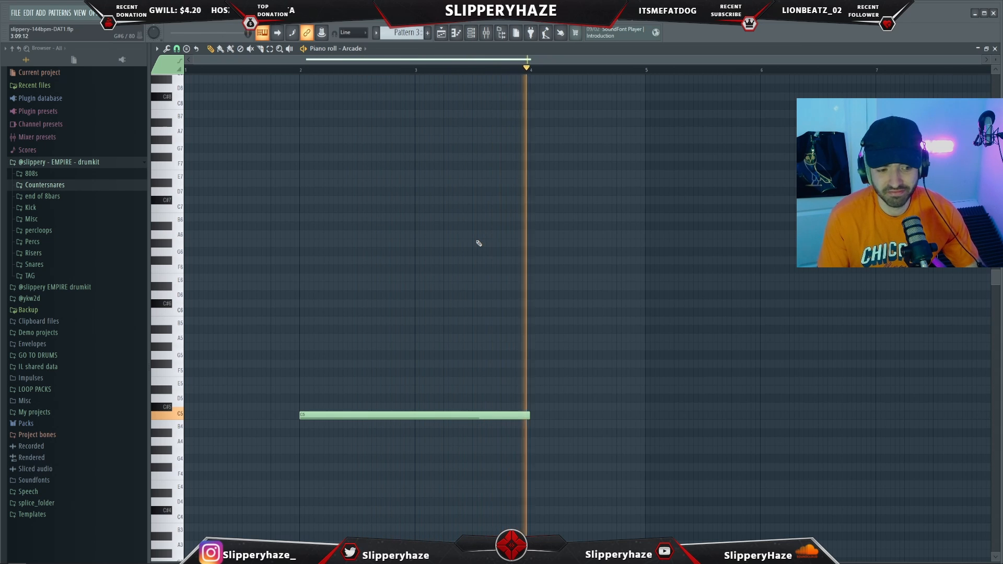
key("space")
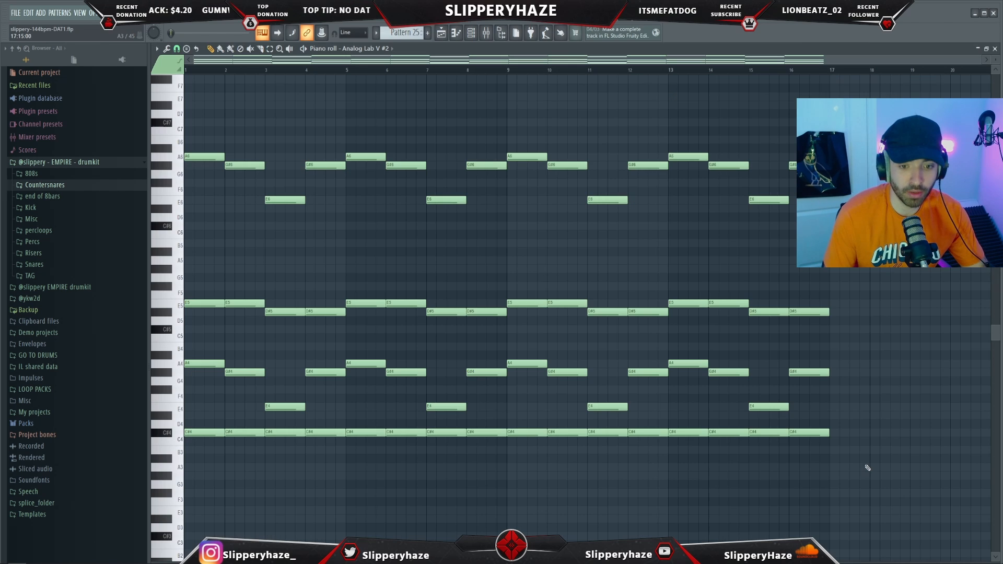
Step: Copy the Analog Lab V #2 chord notes into the ElectraX pattern and delete the uppermost melody layer there
left_click_drag(869, 410, 179, 123)
left_click(379, 108)
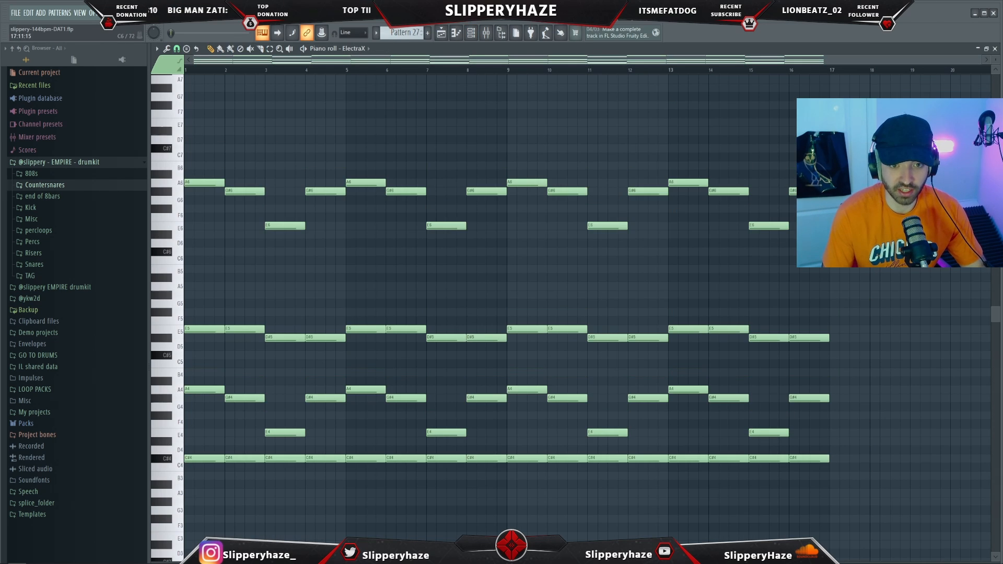
left_click_drag(873, 280, 169, 158)
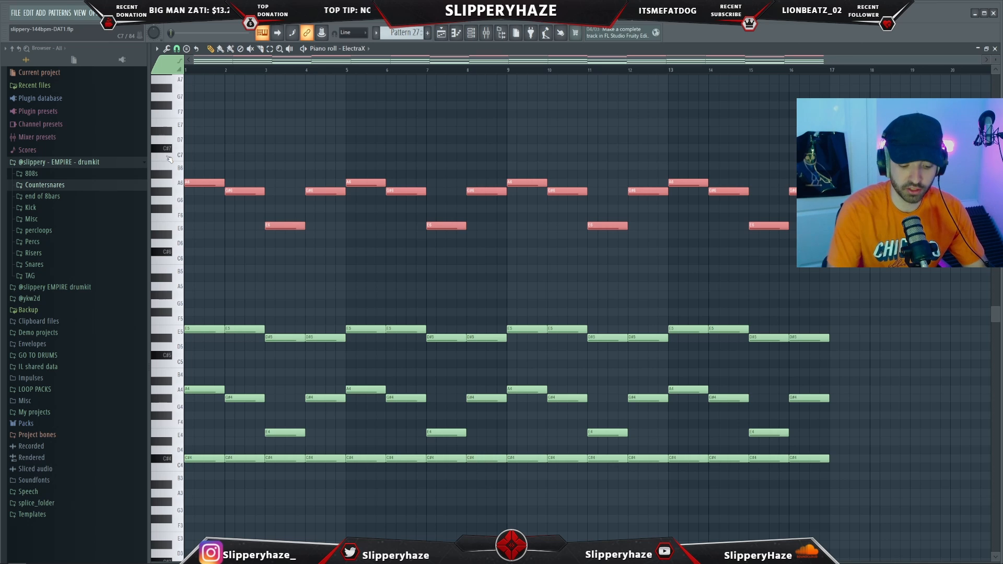
key("Delete")
scroll(352, 210, "down", 3)
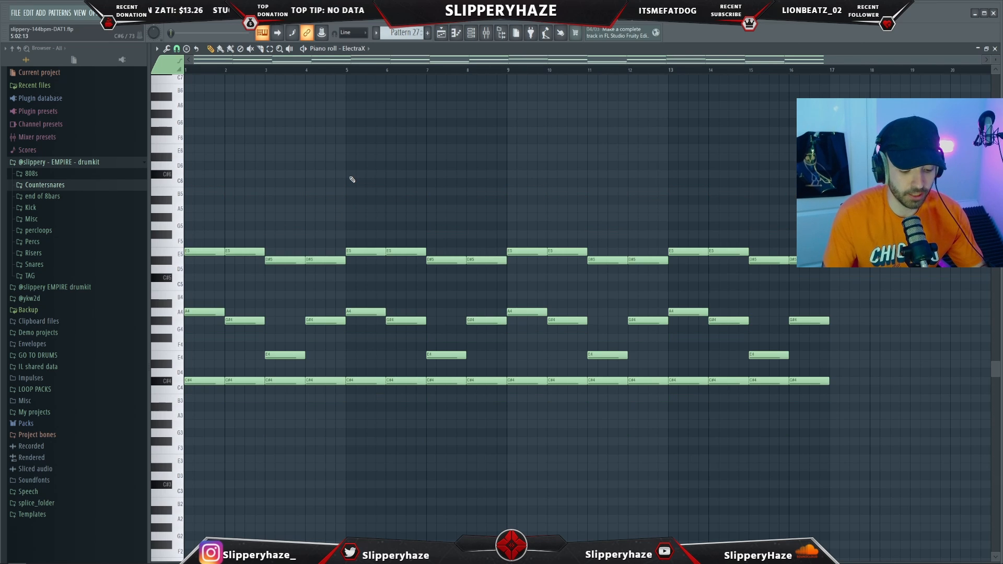
Step: Transpose all remaining ElectraX notes down five semitones, so the lowest row sits on G#3
key("shift+Down")
key("shift+Down")
key("shift+Down")
key("shift+Down")
key("shift+Down")
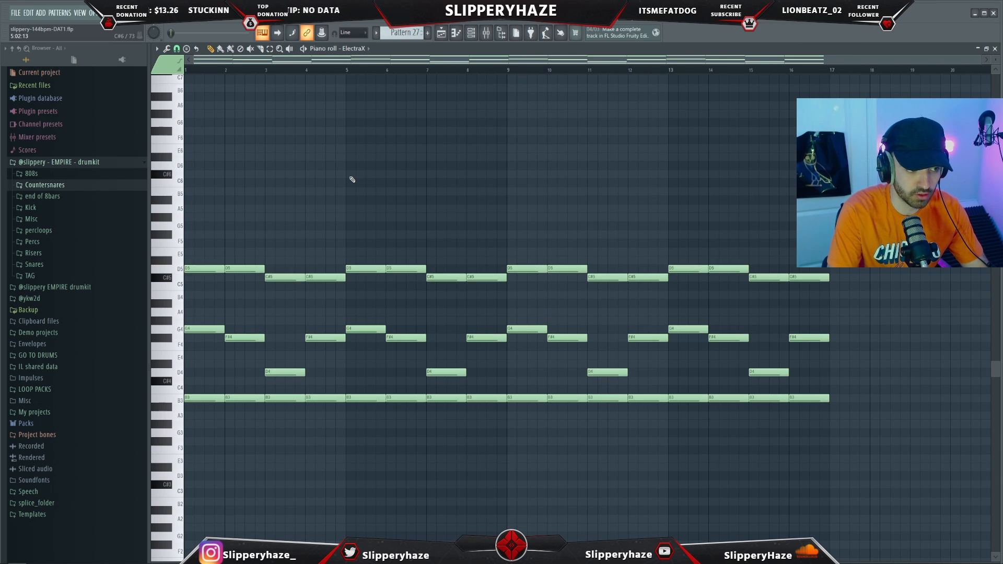
scroll(422, 176, "down", 2)
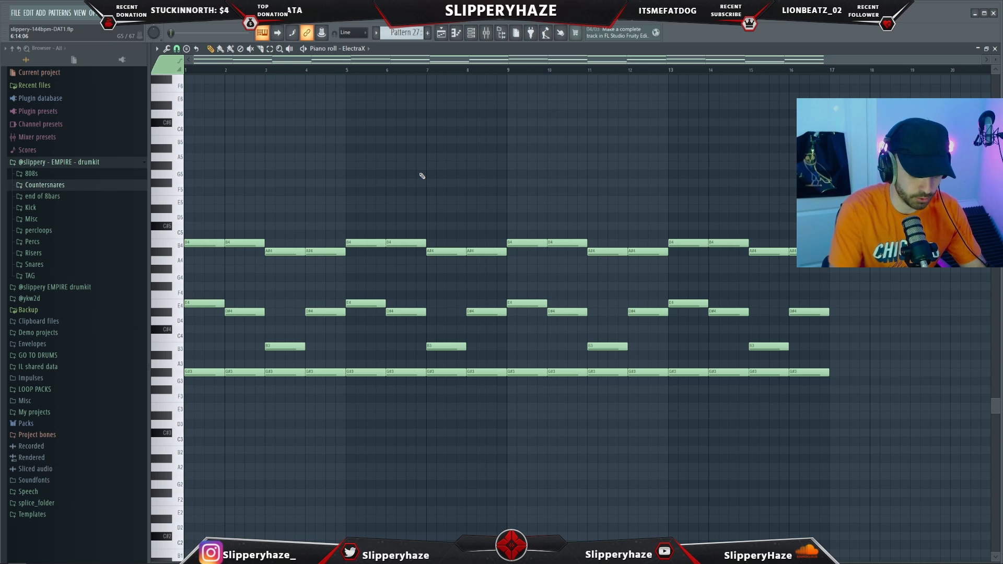
Step: Flip the ElectraX notes horizontally with the score flipper, raise them one octave, and play the result
key("alt+y")
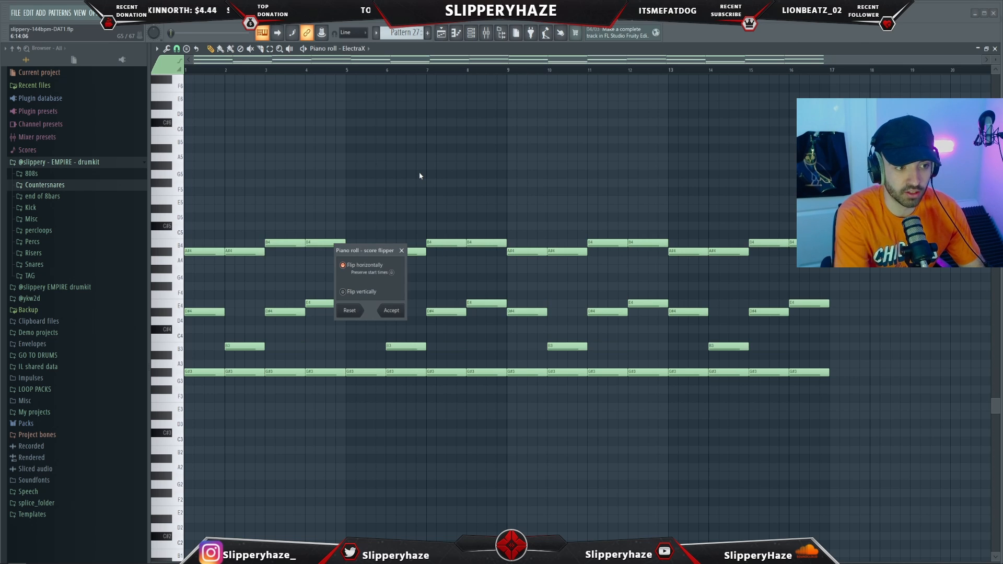
key("space")
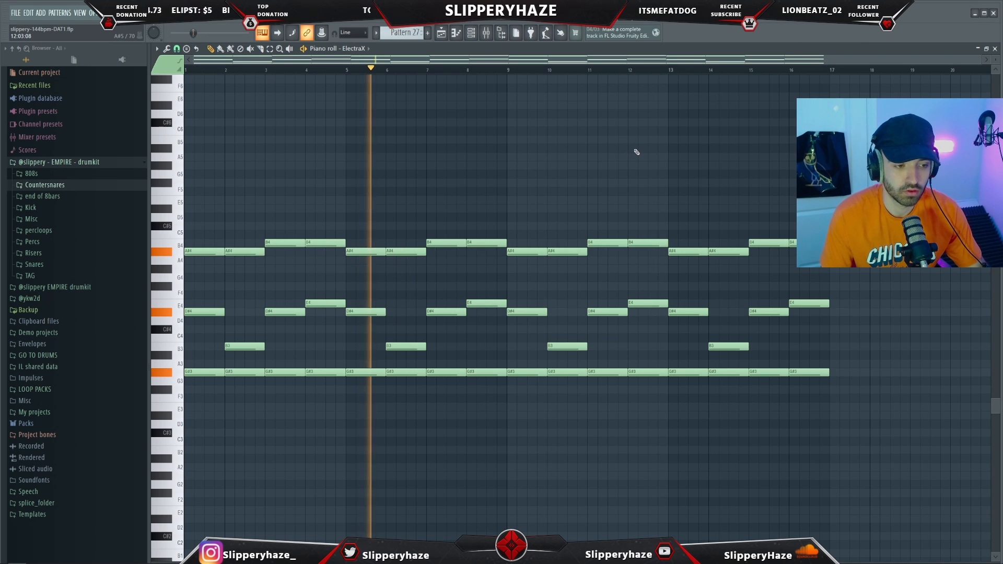
scroll(523, 235, "up", 2)
key("ctrl+Up")
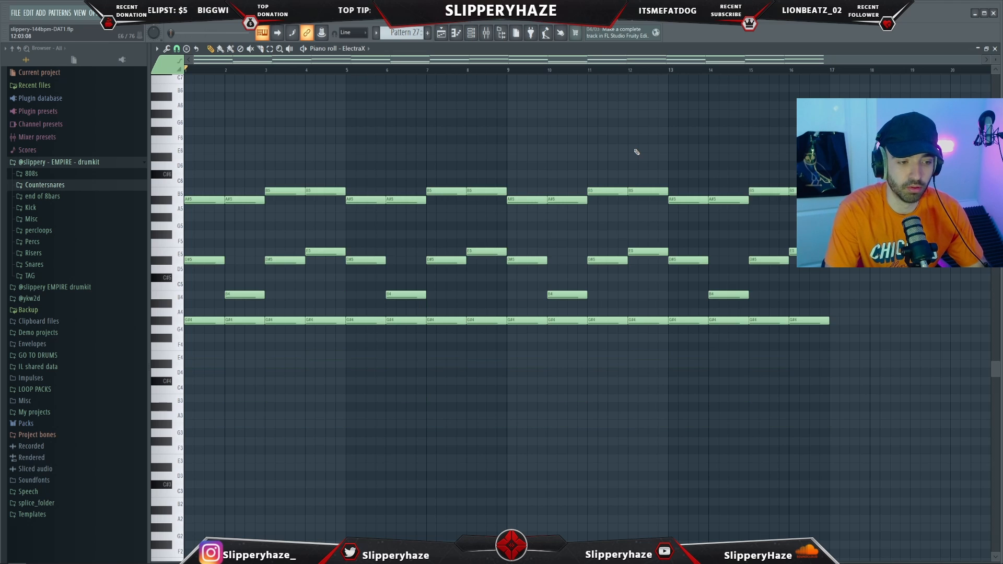
key("space")
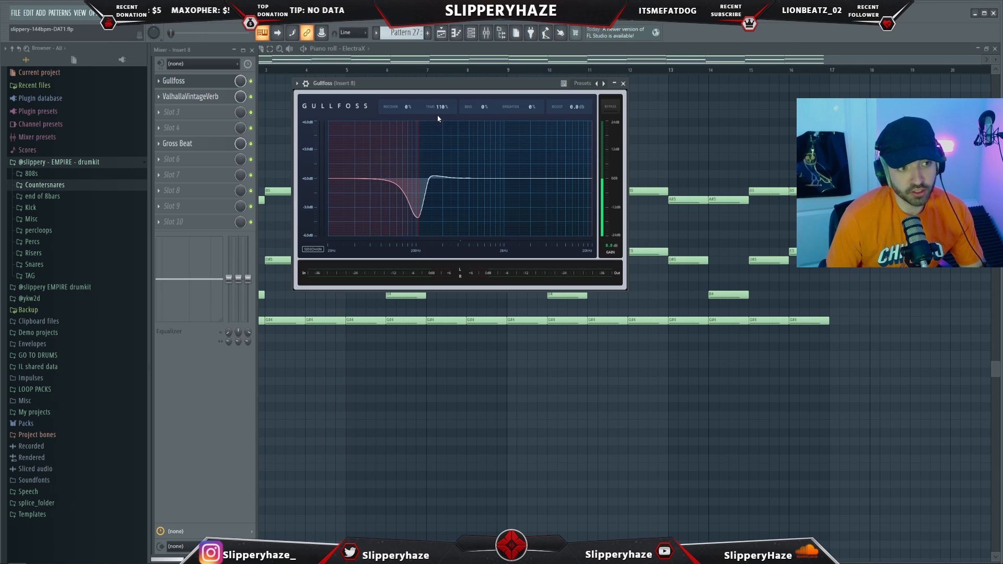
Step: Inspect the ValhallaVintageVerb and Gross Beat effects on the ElectraX mixer insert
left_click(202, 98)
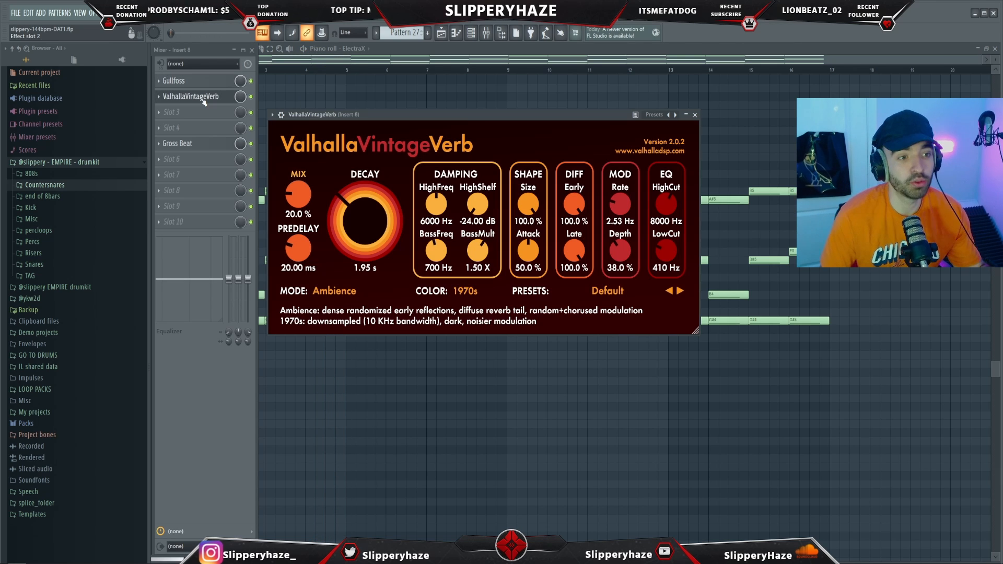
left_click(202, 98)
left_click(193, 143)
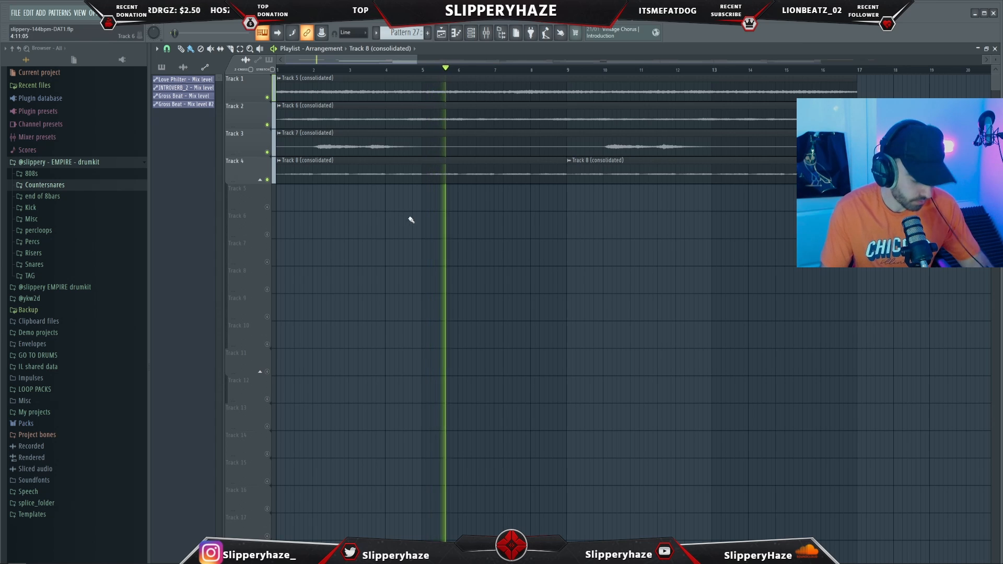
scroll(423, 261, "down", 2)
scroll(436, 268, "down", 2)
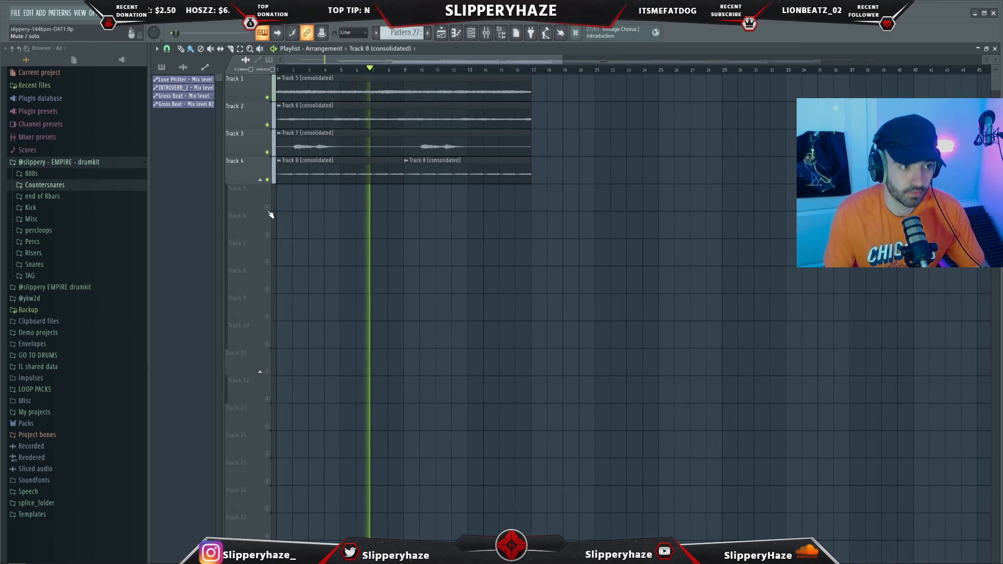
scroll(269, 213, "up", 2)
scroll(308, 209, "up", 2)
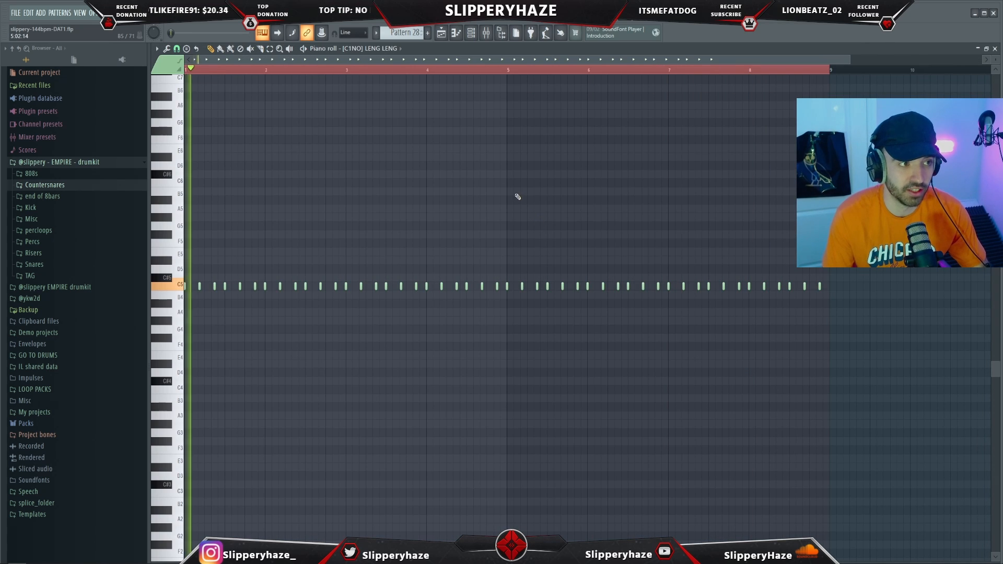
Step: Play back and examine the note patterns of the [C1NO] LENG LENG and BINE CS channels
key("space")
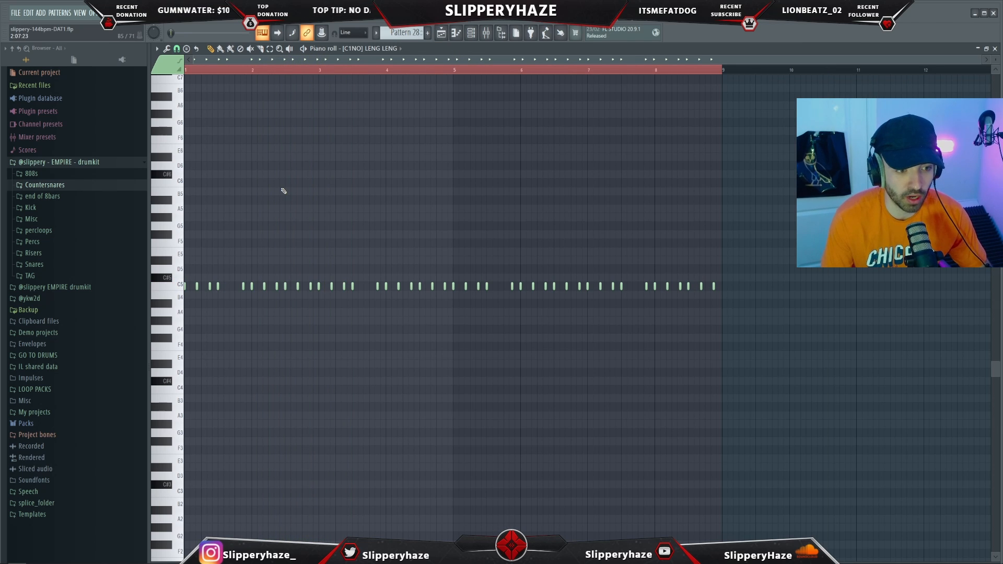
key("space")
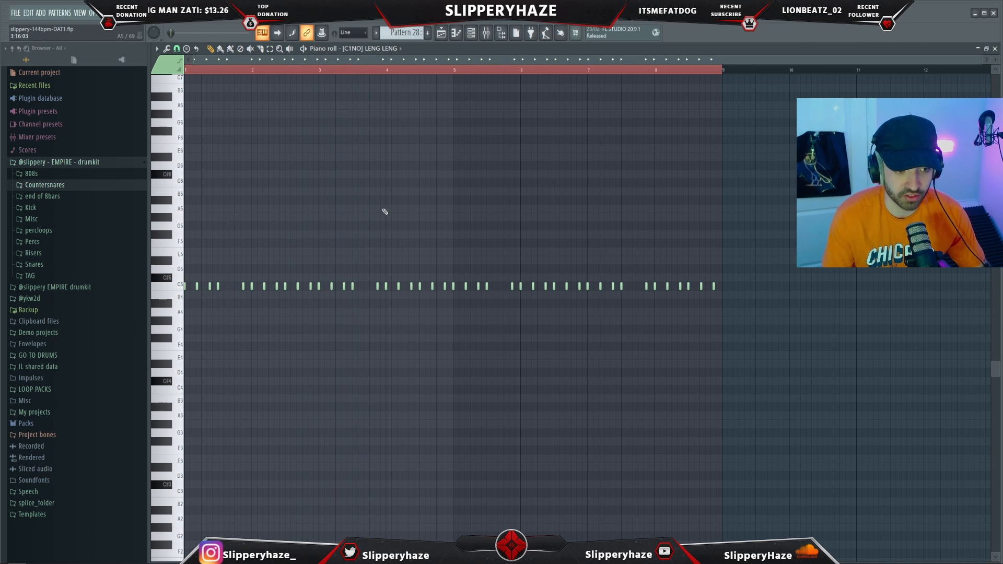
key("F6")
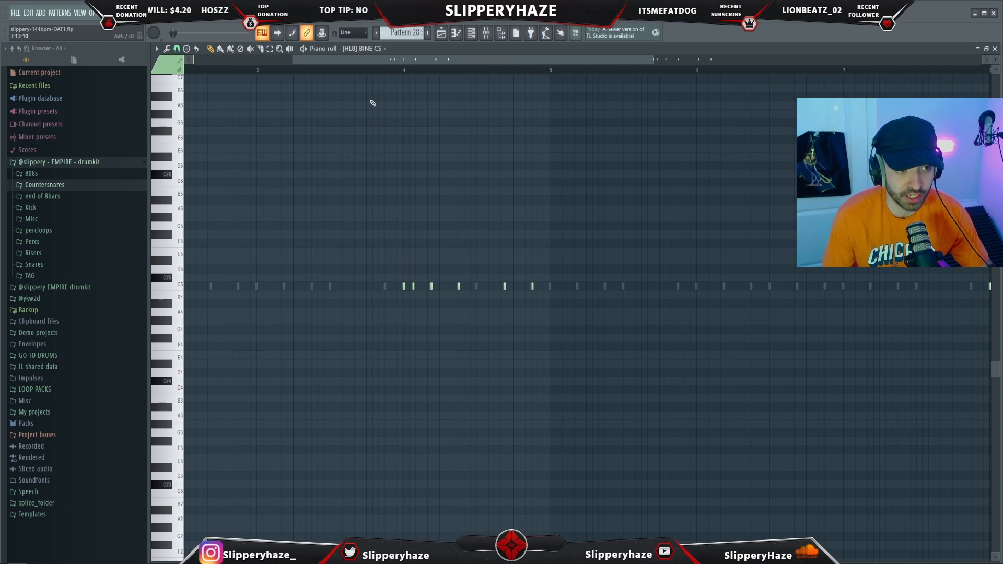
scroll(418, 147, "down", 2, "ctrl")
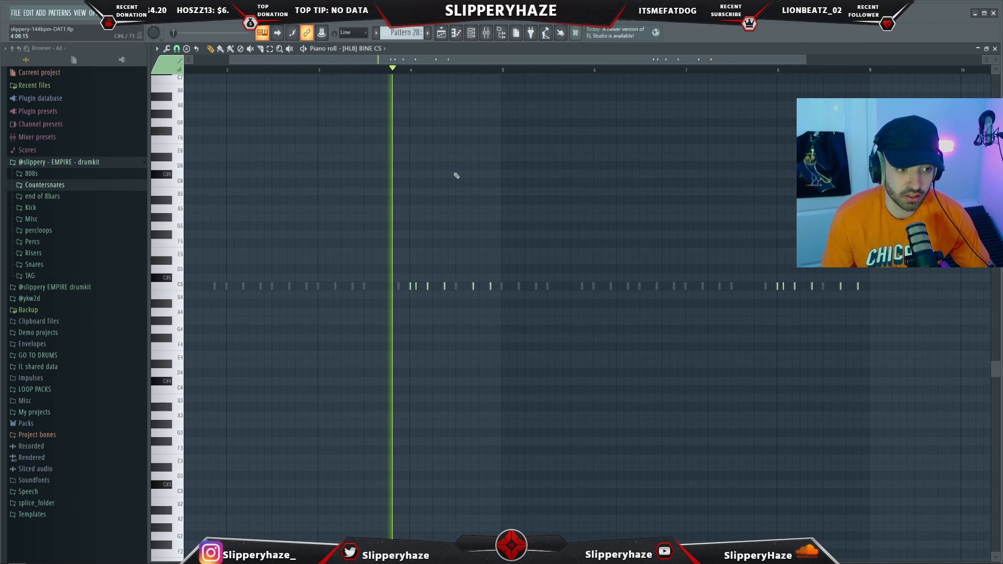
scroll(496, 209, "down", 1, "ctrl")
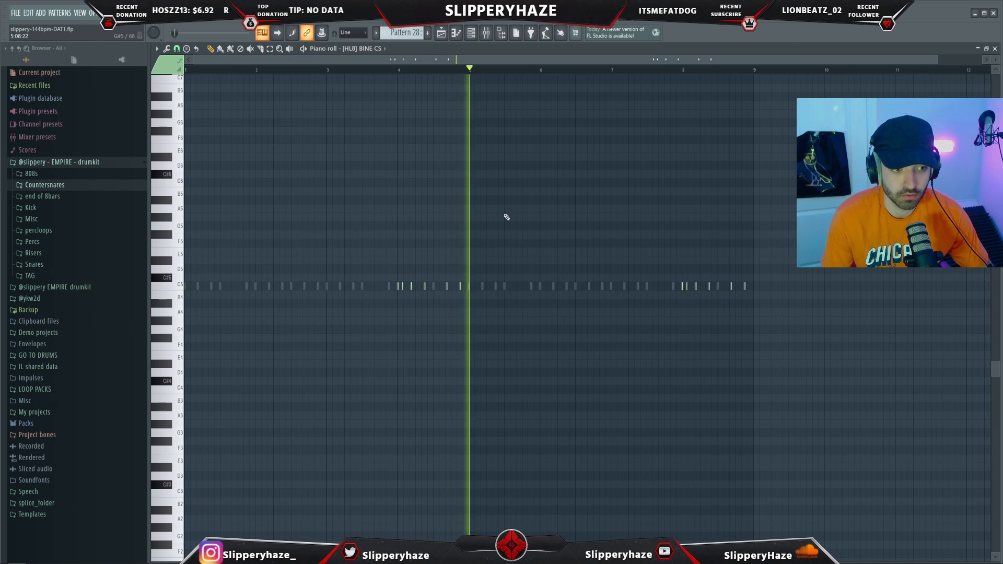
scroll(776, 343, "up", 3, "ctrl")
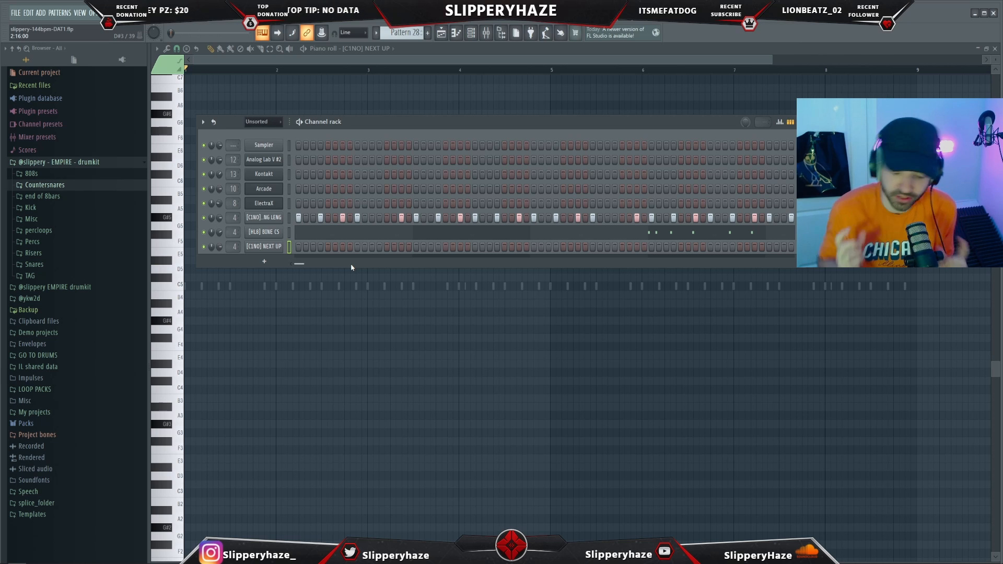
Step: Place [C1NO] NEXT UP hits in bar 1, ending in three A#4 notes, and ramp the velocities of those three upward
right_click(279, 254)
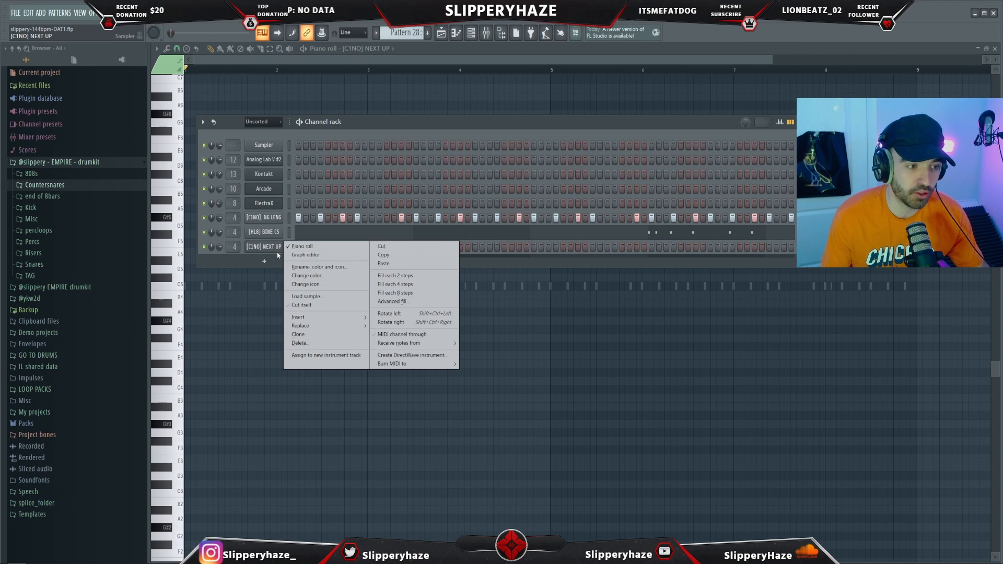
left_click(265, 317)
scroll(157, 331, "up", 2, "ctrl")
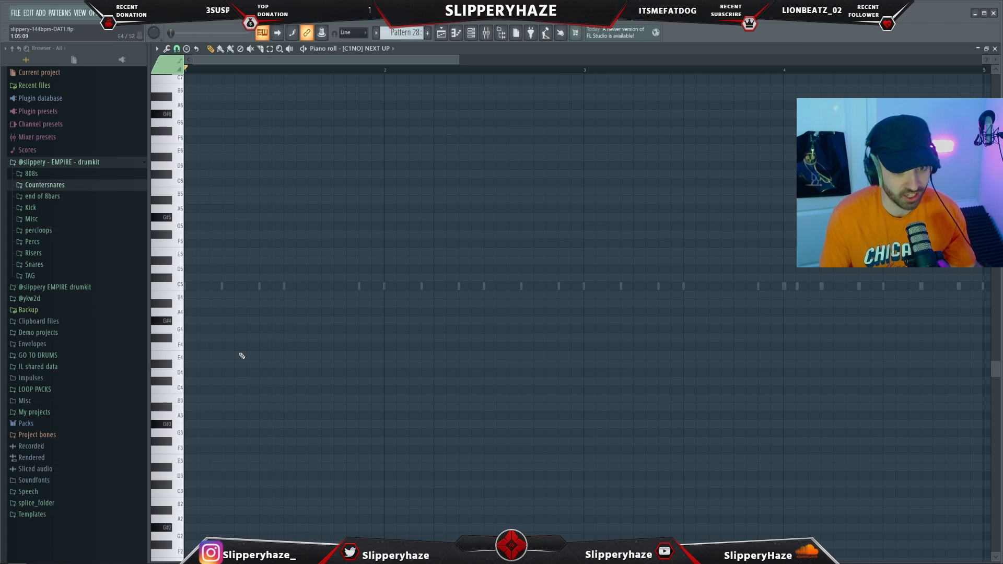
left_click(206, 299)
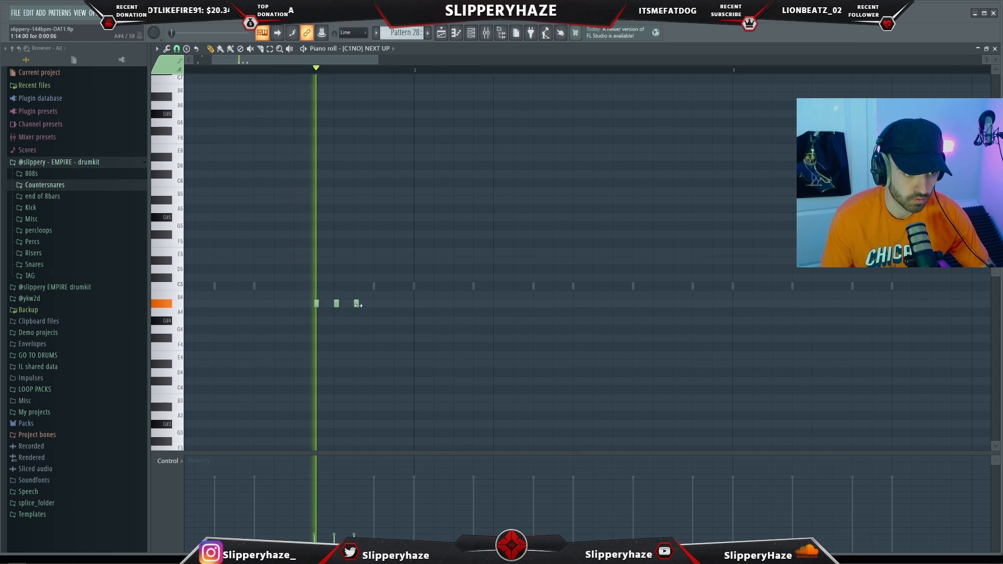
left_click(357, 303)
left_click_drag(311, 534, 404, 465)
scroll(437, 331, "down", 2)
key("ctrl+d")
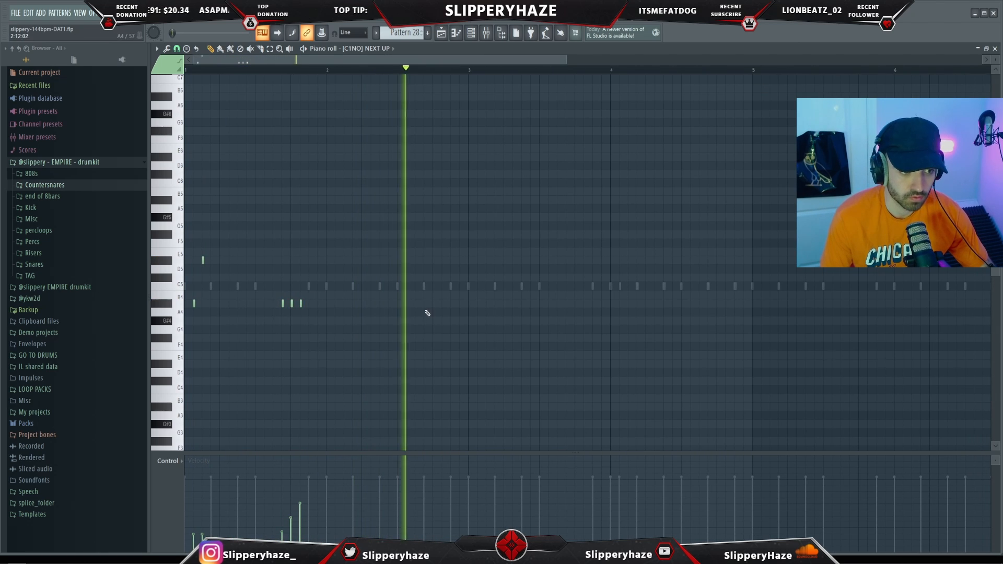
Step: Add three [C1NO] NEXT UP hits in the second half of bar 2 at C#5, A#4 and B4
left_click(407, 277)
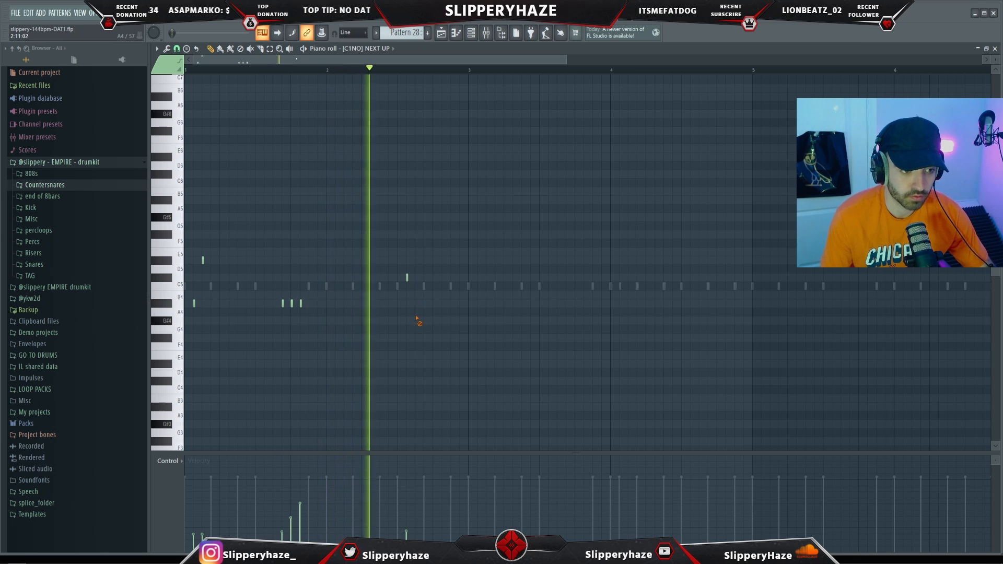
left_click(416, 304)
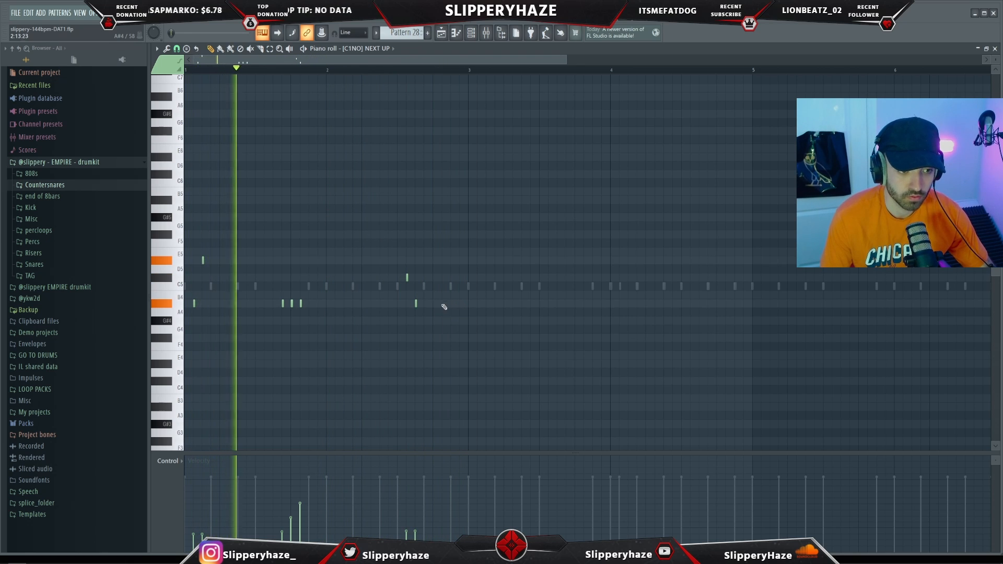
left_click(442, 295)
Step: Add [C1NO] NEXT UP hits rising from B4 and D#5 late in bar 3 to three F#5 notes early in bar 4
scroll(444, 325, "down", 2)
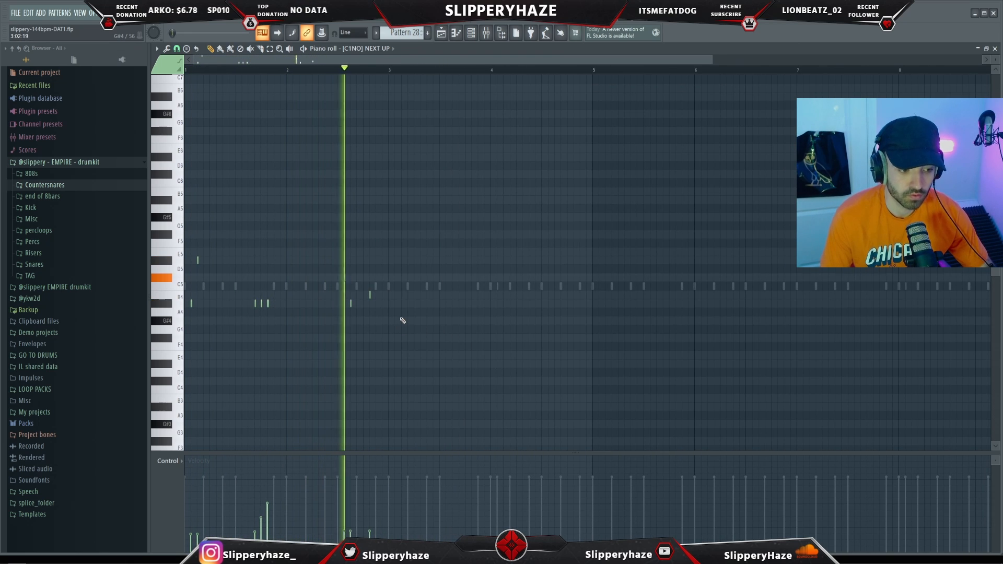
scroll(461, 312, "up", 1)
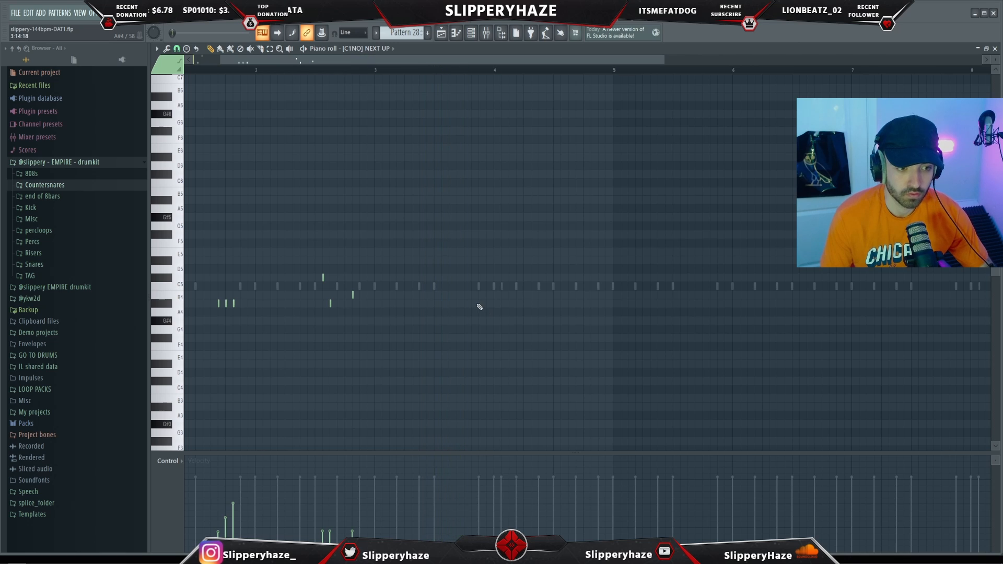
scroll(489, 282, "up", 1)
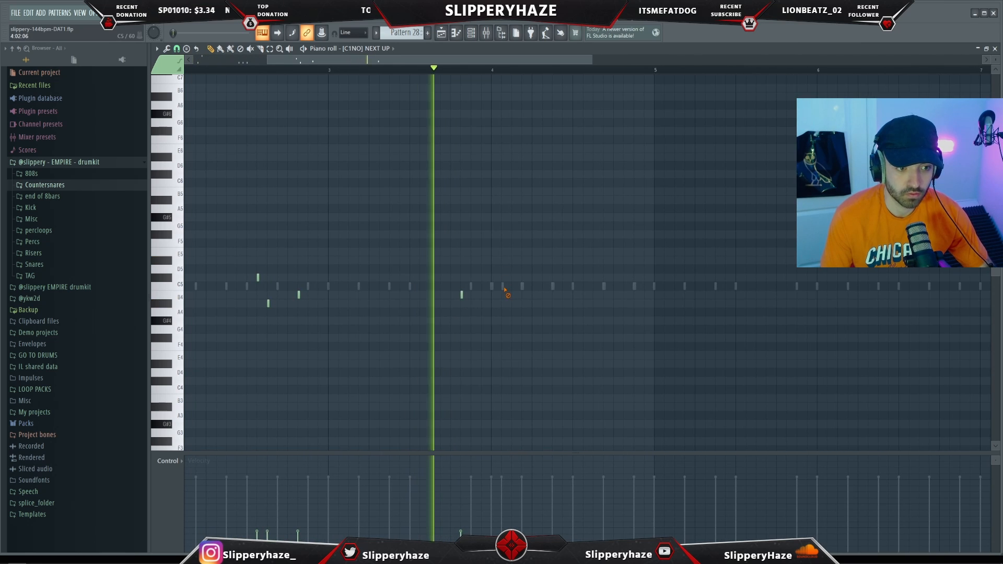
left_click(491, 259)
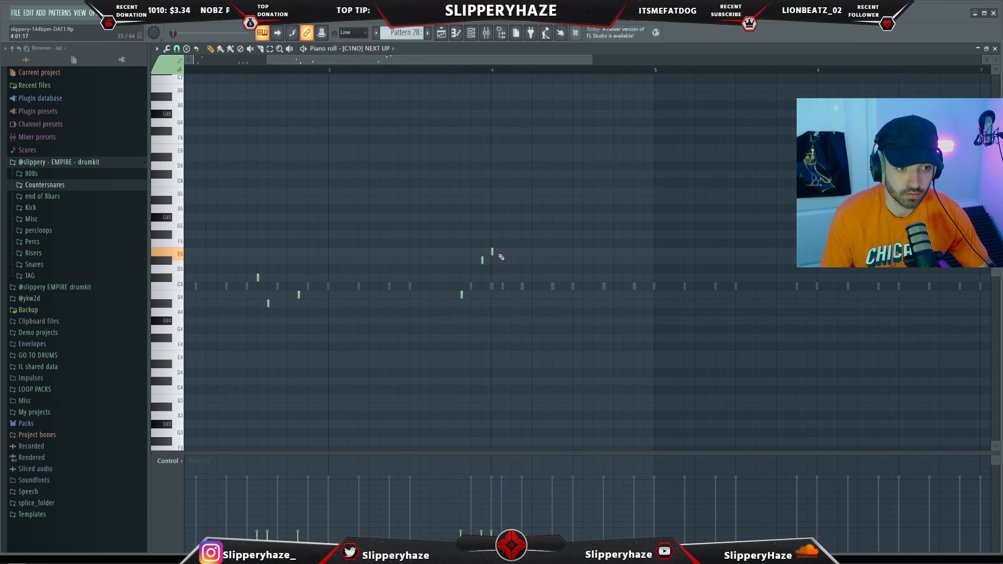
left_click(503, 235)
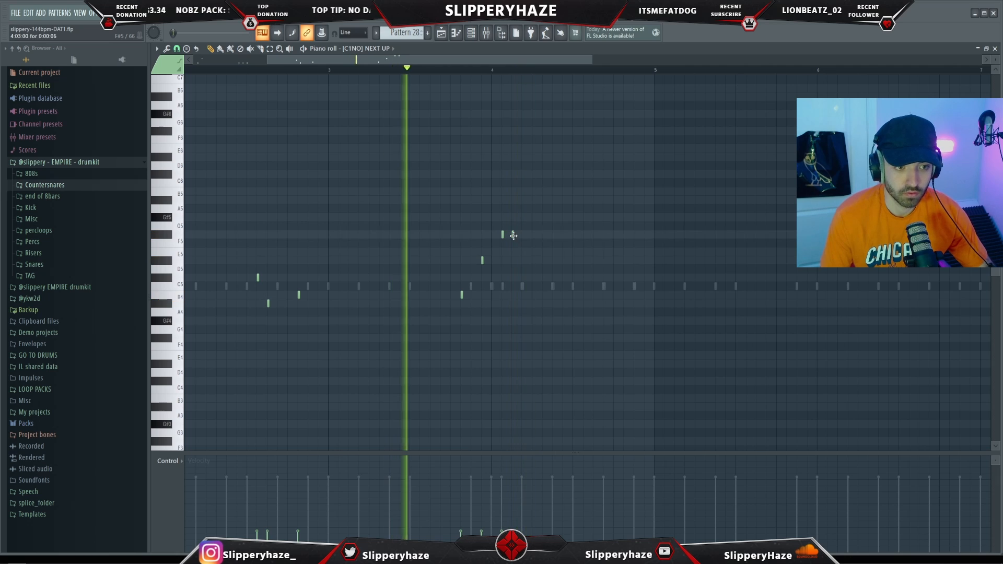
left_click(513, 234)
left_click(523, 235)
Step: Continue bar 4 with descending hits D#5, C#5, B4, A#4, followed by the run B4, A#4, G#4 placed twice
left_click(533, 260)
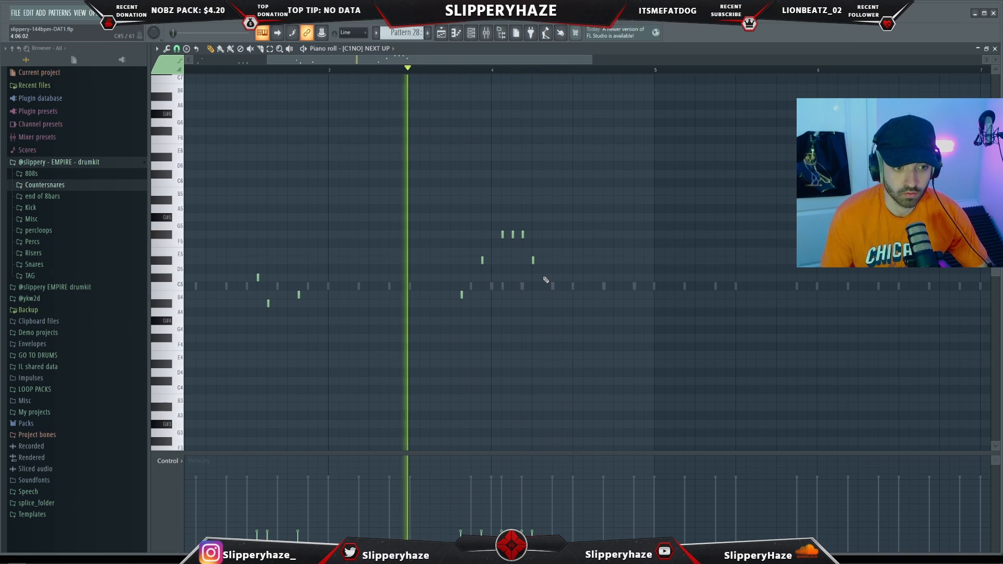
left_click(543, 278)
left_click(553, 295)
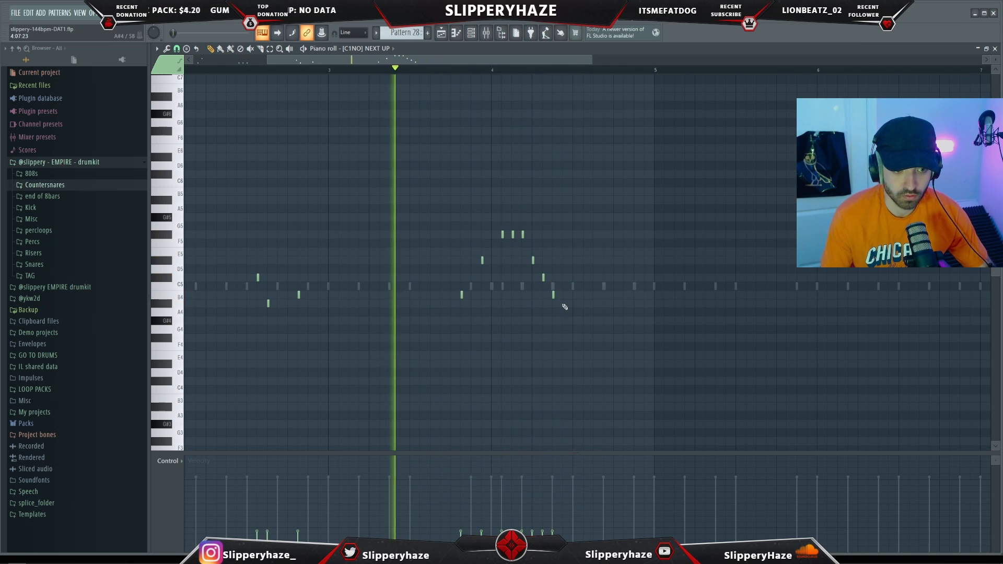
left_click(564, 303)
left_click_drag(573, 316, 520, 238)
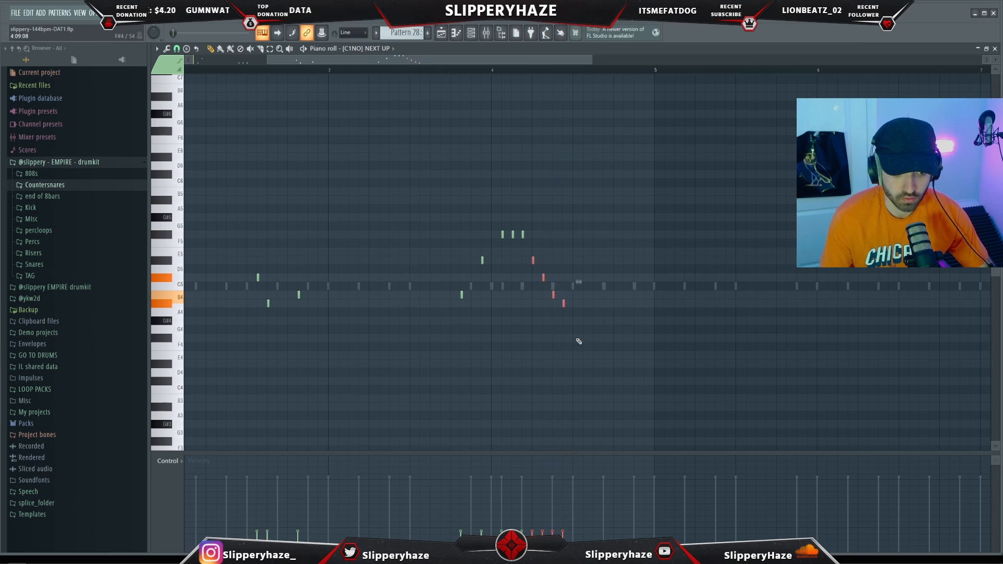
left_click(573, 295)
left_click(584, 303)
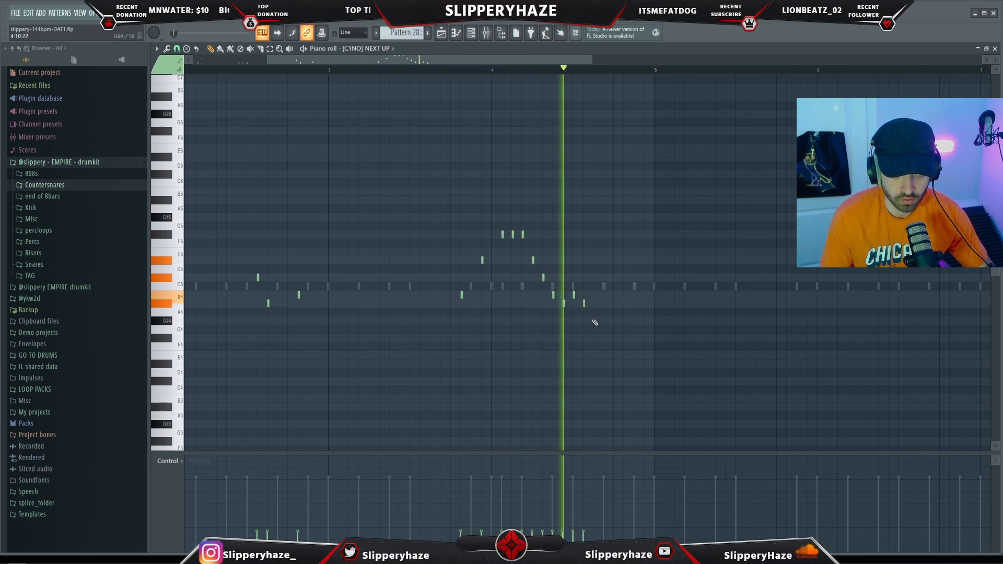
left_click(595, 321)
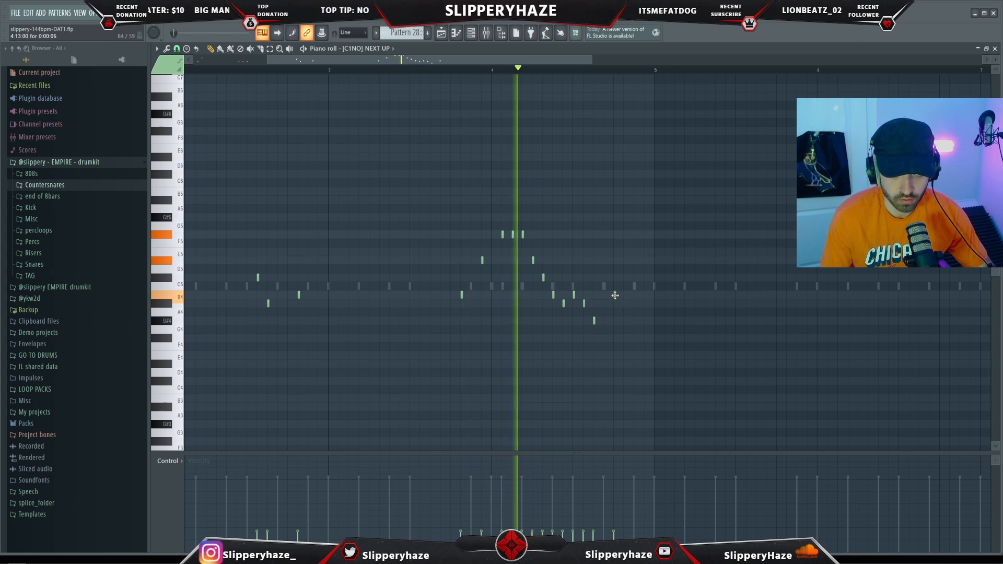
scroll(627, 337, "down", 2)
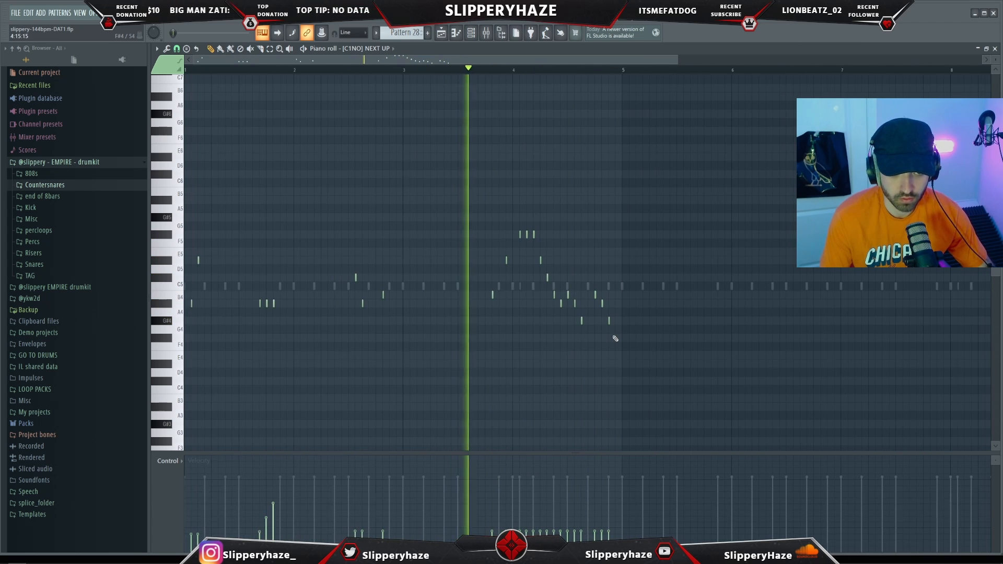
Step: Select the upper layer of [C1NO] NEXT UP notes in the second half of bar 8 and lower it one octave
scroll(631, 343, "up", 2)
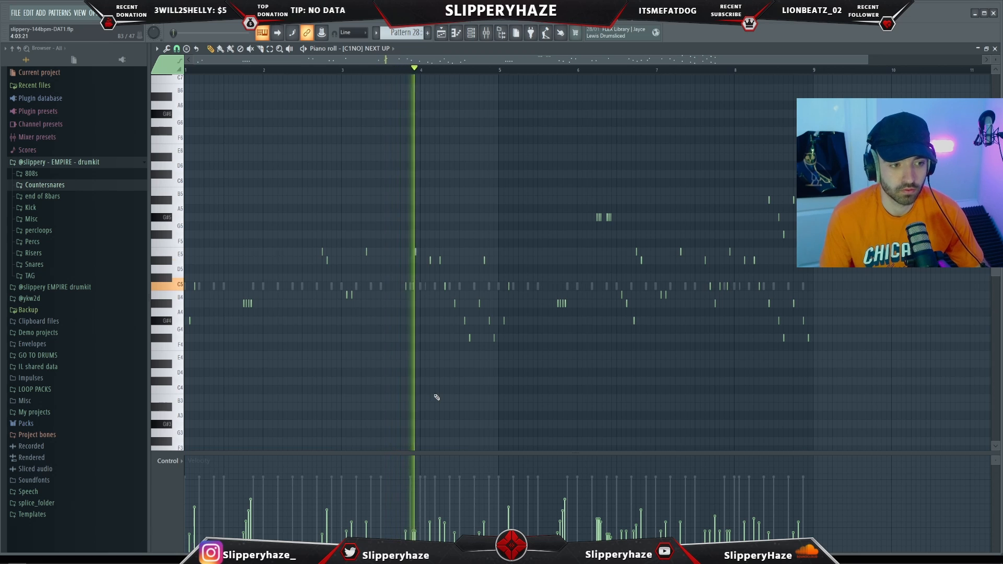
scroll(478, 396, "down", 1)
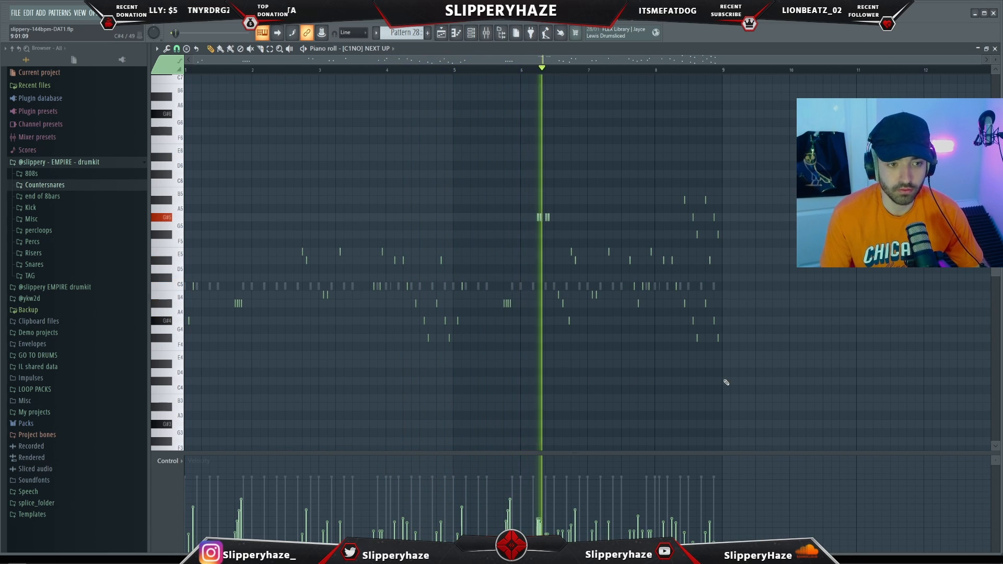
scroll(731, 385, "up", 1)
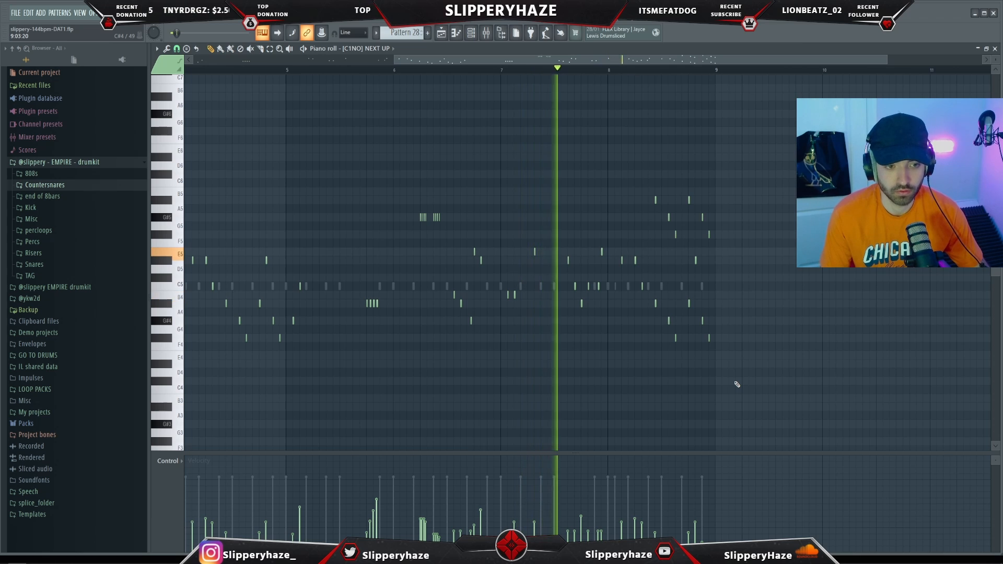
scroll(750, 383, "up", 3)
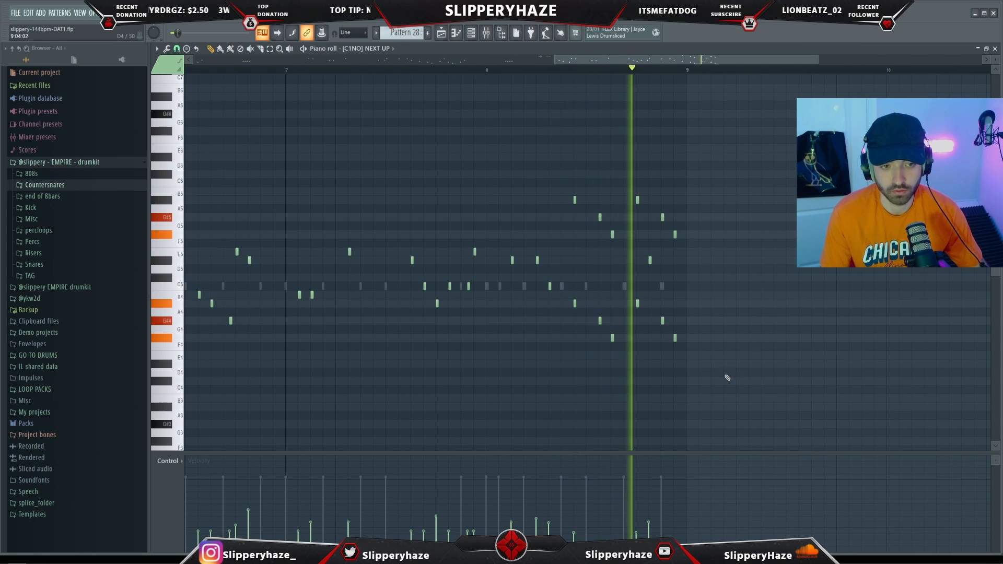
scroll(679, 335, "up", 2)
left_click_drag(669, 282, 463, 170)
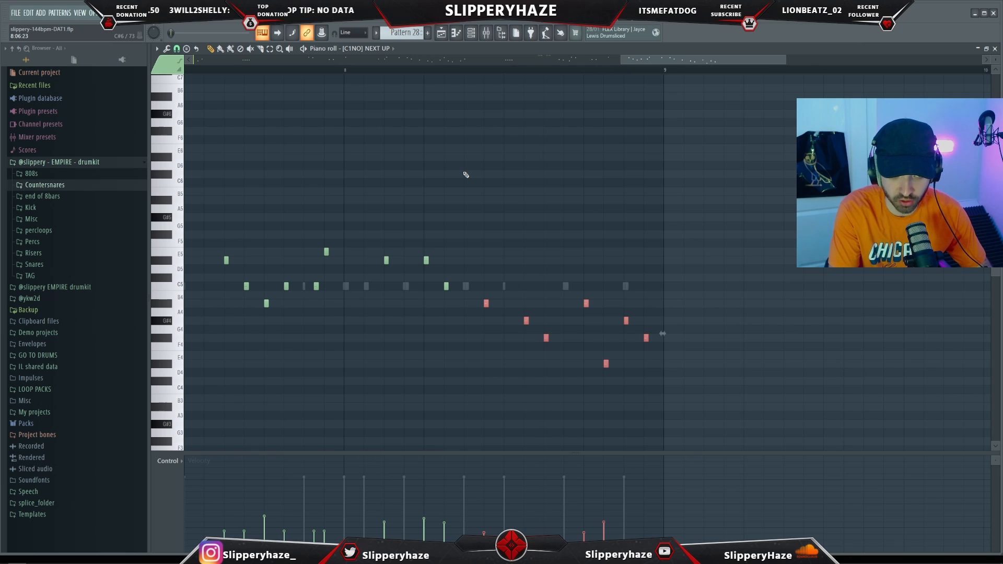
Step: Complete the C4 hit pattern of the CAMV2 PERC 1 channel in bar 1, select its notes and redraw their velocities
left_click(350, 390)
left_click_drag(371, 400, 190, 378)
left_click_drag(216, 489, 330, 529)
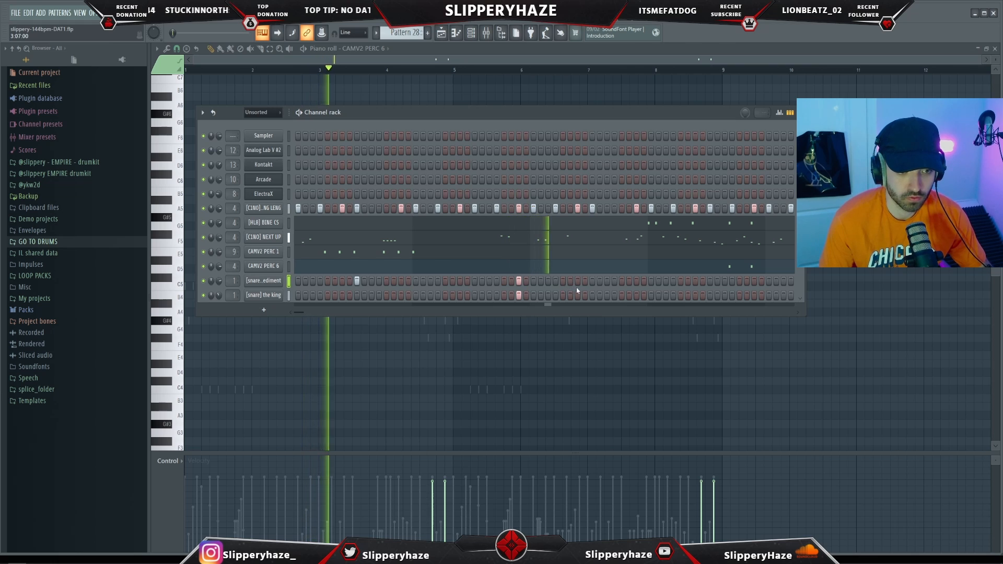
Step: Add snare hits at step 9 of bar 3 and in the second half of bar 4
left_click(592, 280)
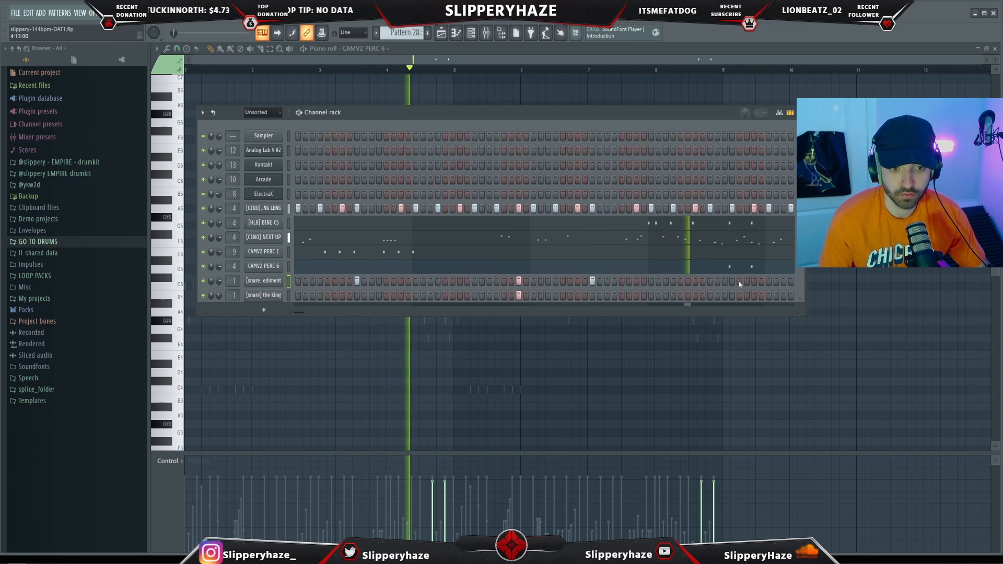
left_click(754, 281)
left_click(755, 295)
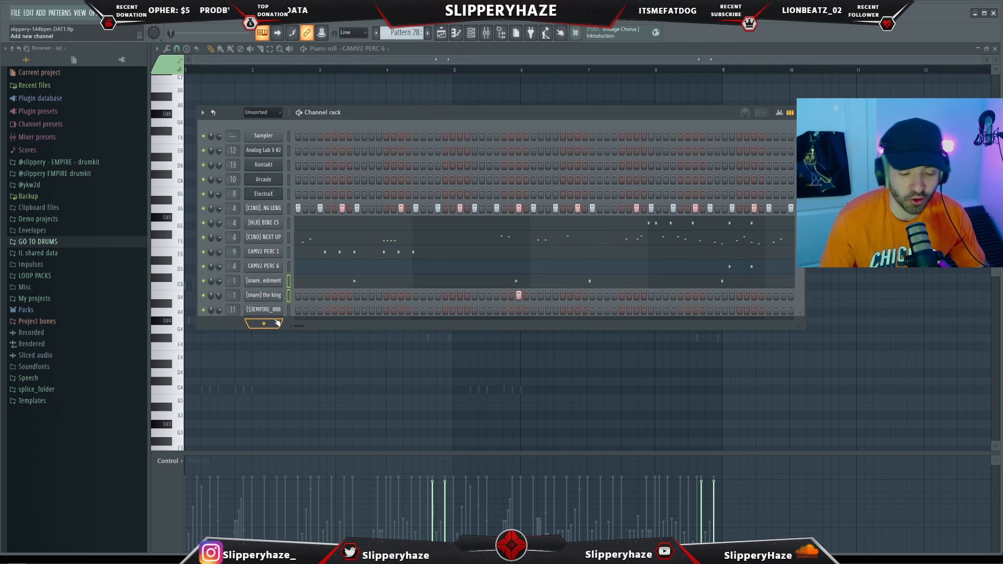
Step: Start the ($)EMPIRE_808 line with a one-bar G#5, a G#5 from bar 2 step 7 to bar 3, and an E5 at bar 3
right_click(283, 307)
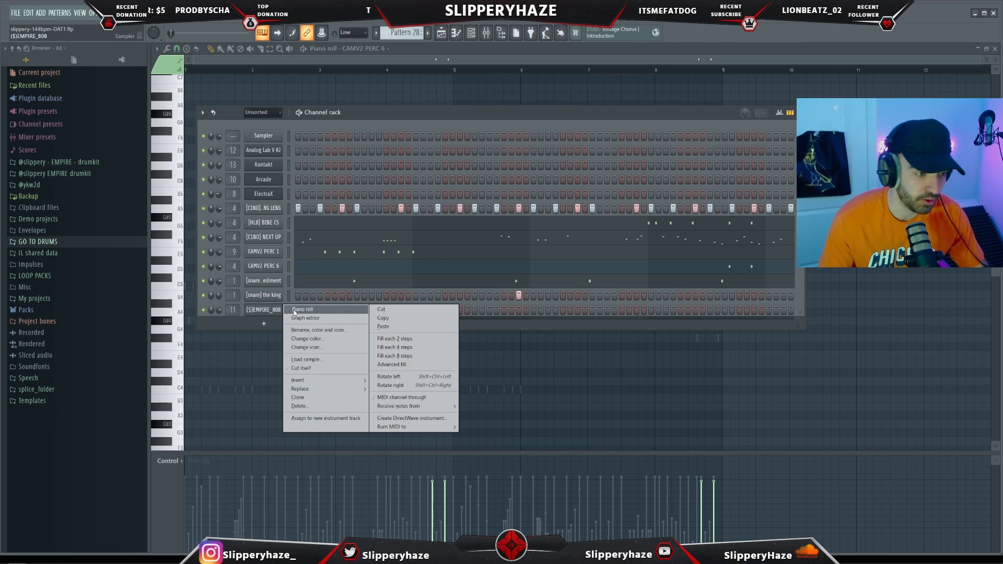
left_click(294, 310)
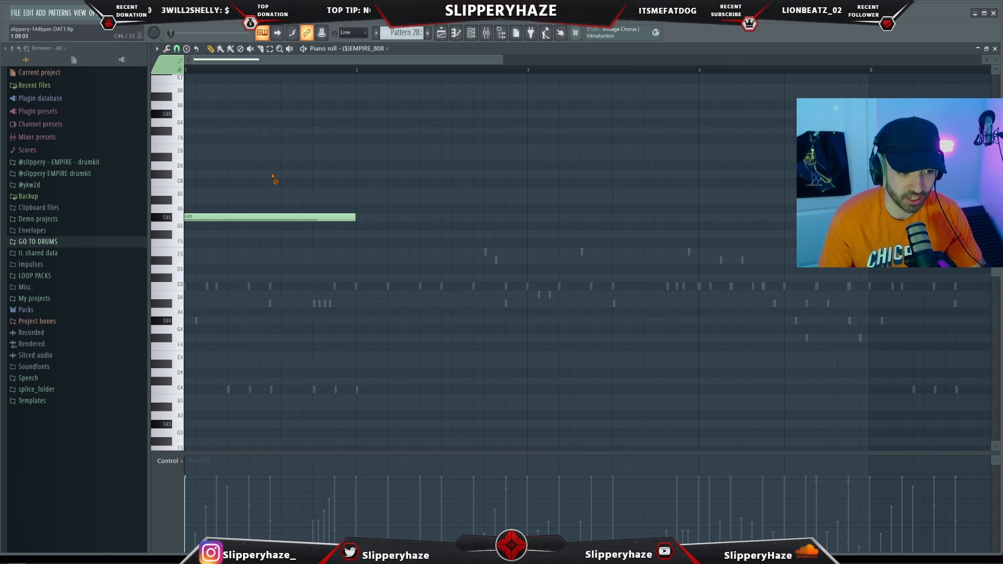
scroll(272, 177, "down", 1)
key("space")
left_click(366, 219)
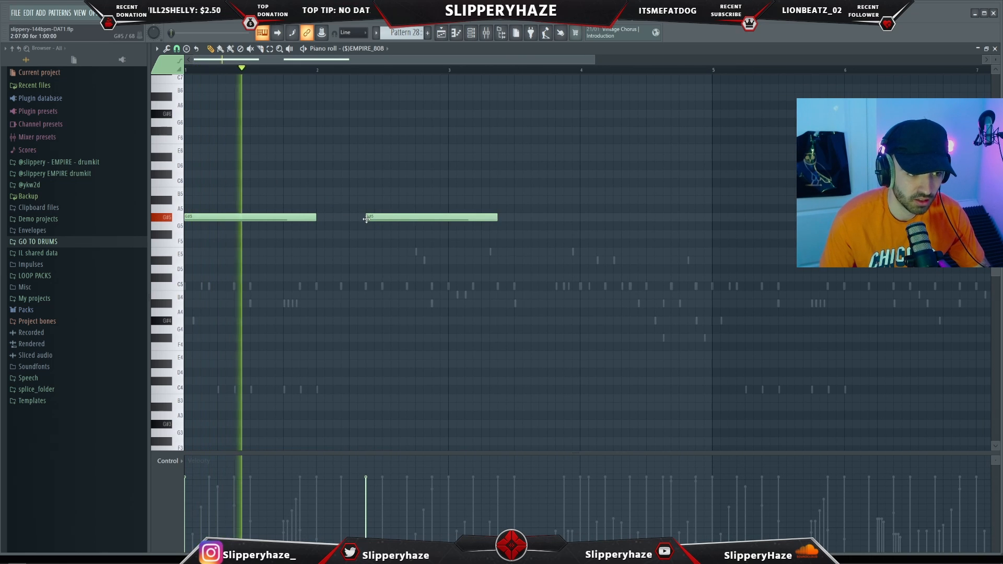
left_click_drag(497, 218, 448, 217)
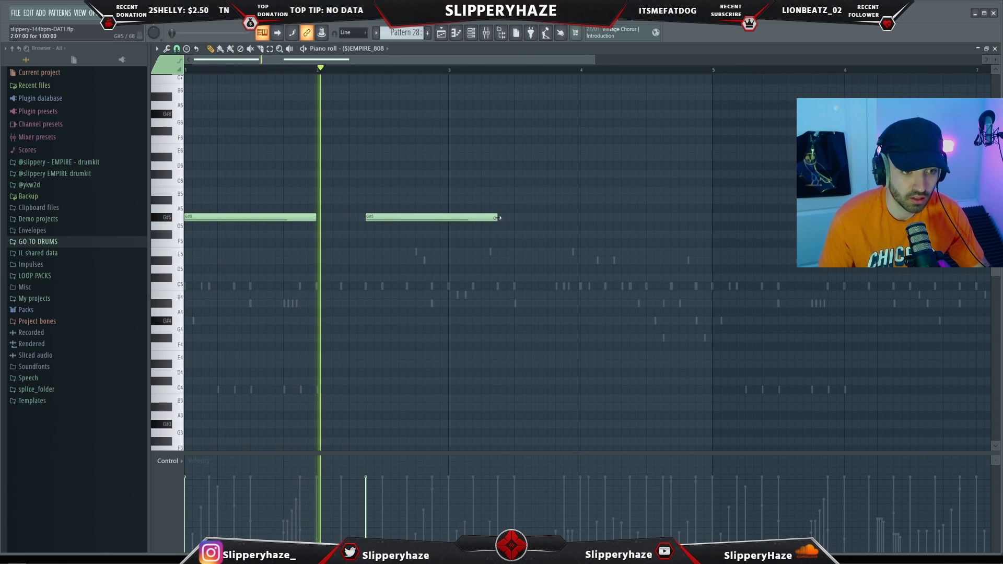
mouse_move(460, 257)
left_mouse_down()
mouse_move(452, 267)
mouse_move(459, 257)
left_mouse_up()
left_click(462, 252)
right_click(459, 261)
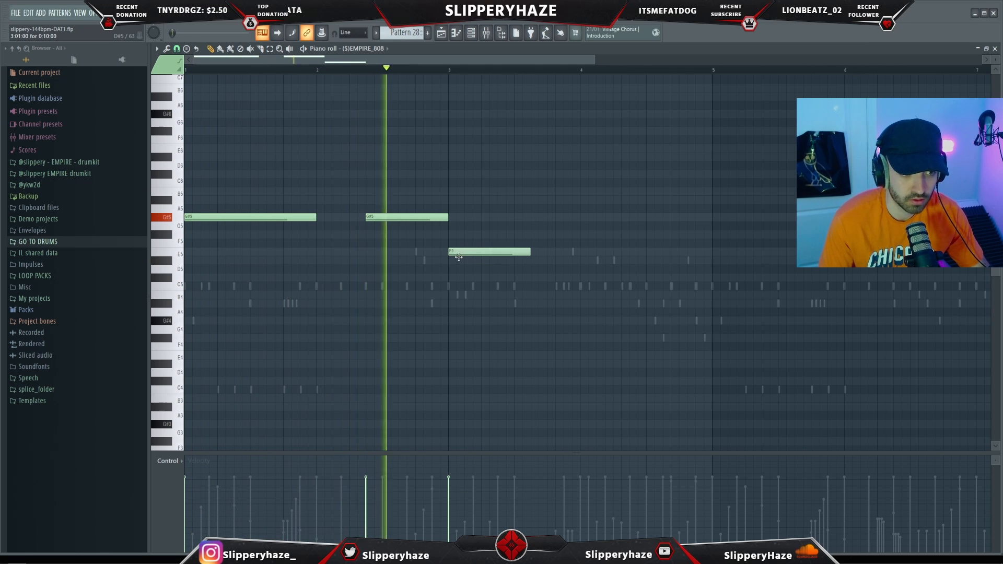
Step: Select the repeated short G#5 notes at the end of bar 6 and place an E5 808 note at the start of bar 7
scroll(489, 266, "down", 1)
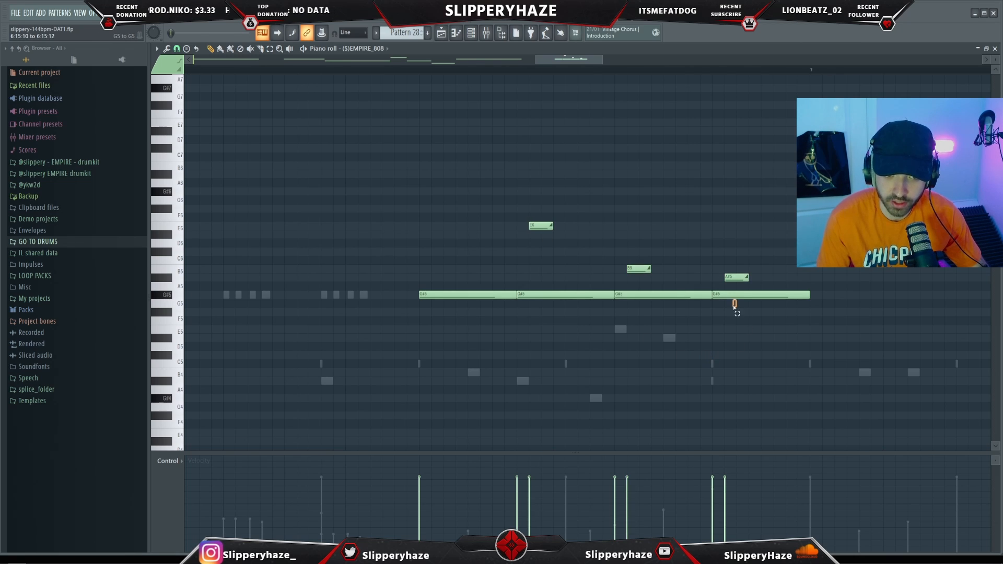
left_click_drag(737, 309, 583, 283)
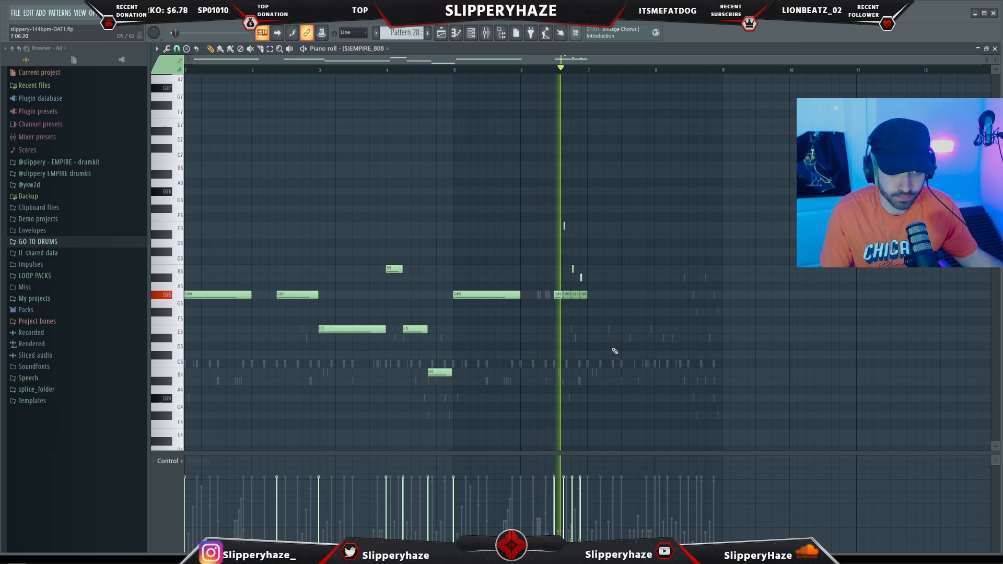
left_click(588, 331)
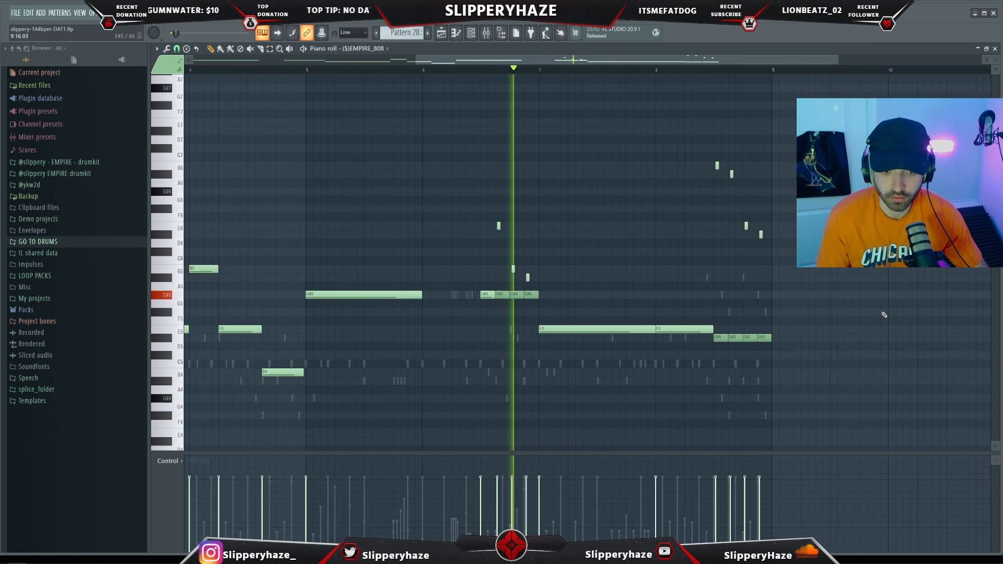
Step: Play back and examine the note patterns of the ($)EMPIRE_808, ($)EMPIRE_808 #2, KICK and [GHOSTY] TIDLE SHORT channels
scroll(832, 326, "up", 2)
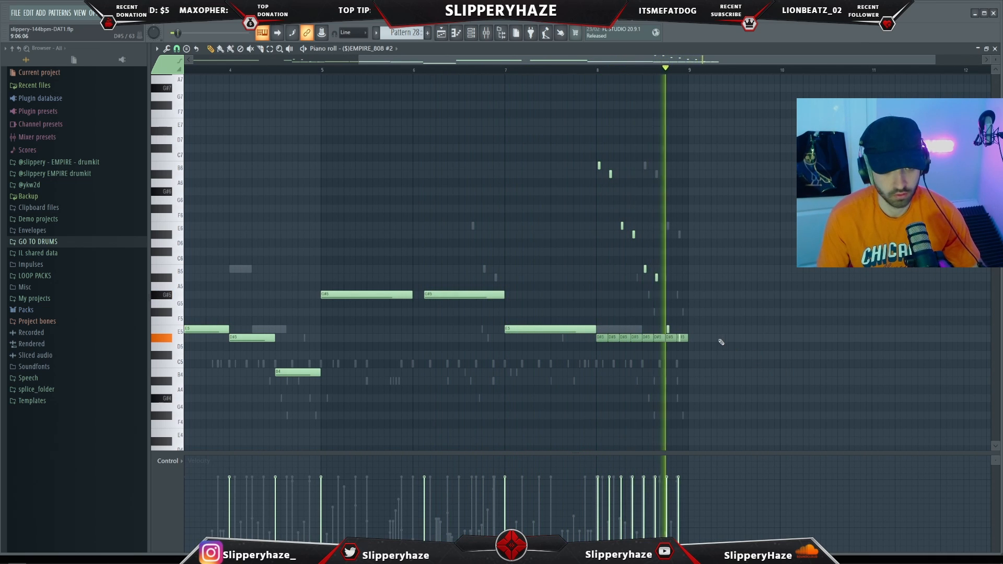
scroll(516, 347, "down", 2)
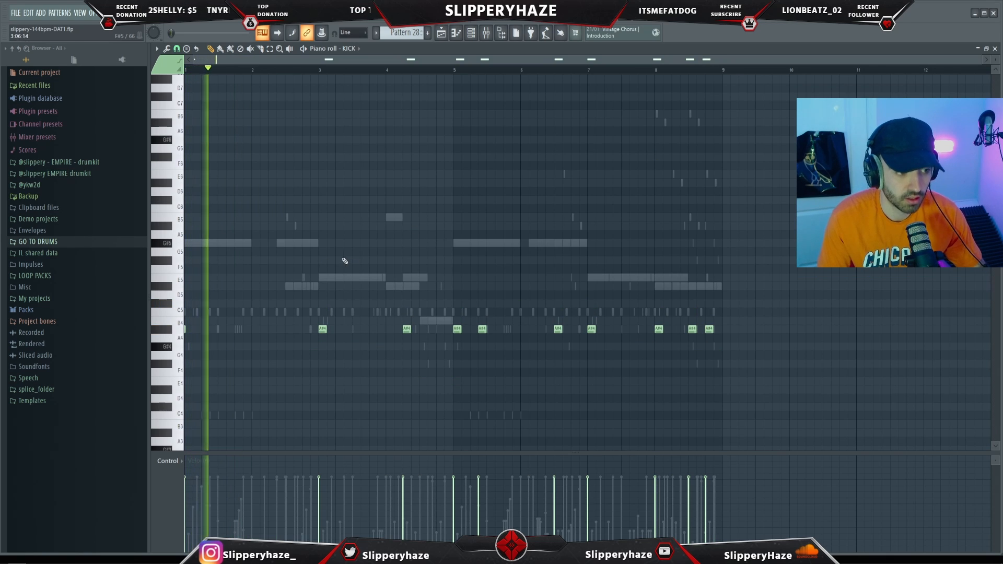
scroll(388, 222, "down", 1)
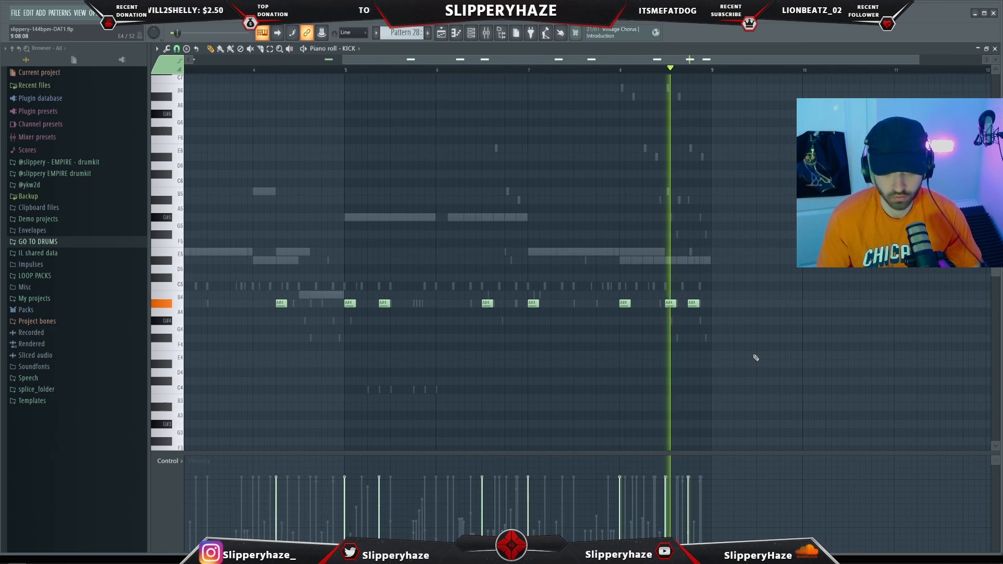
key("space")
key("F6")
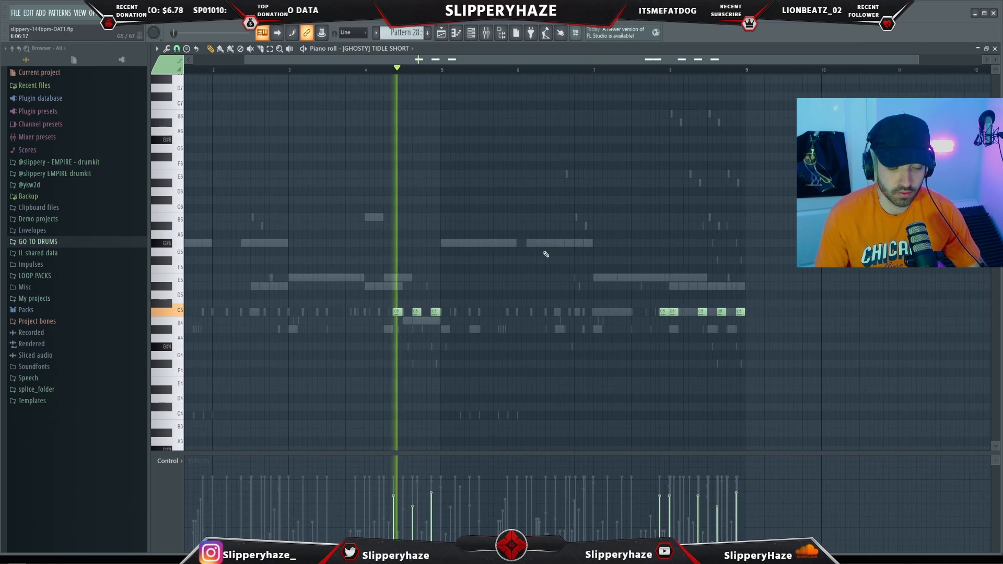
scroll(547, 254, "up", 1)
scroll(548, 261, "down", 1)
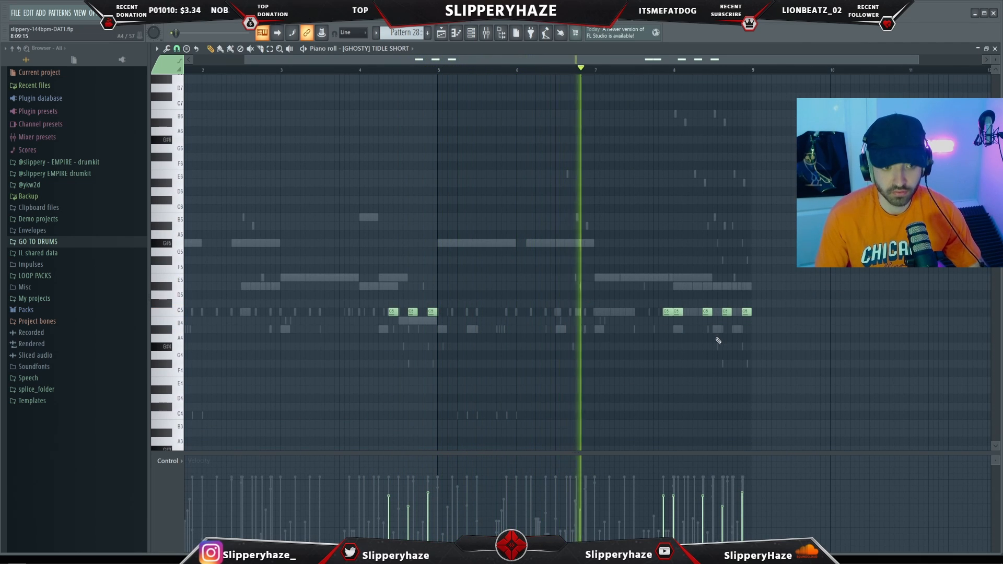
scroll(766, 351, "up", 1, "ctrl")
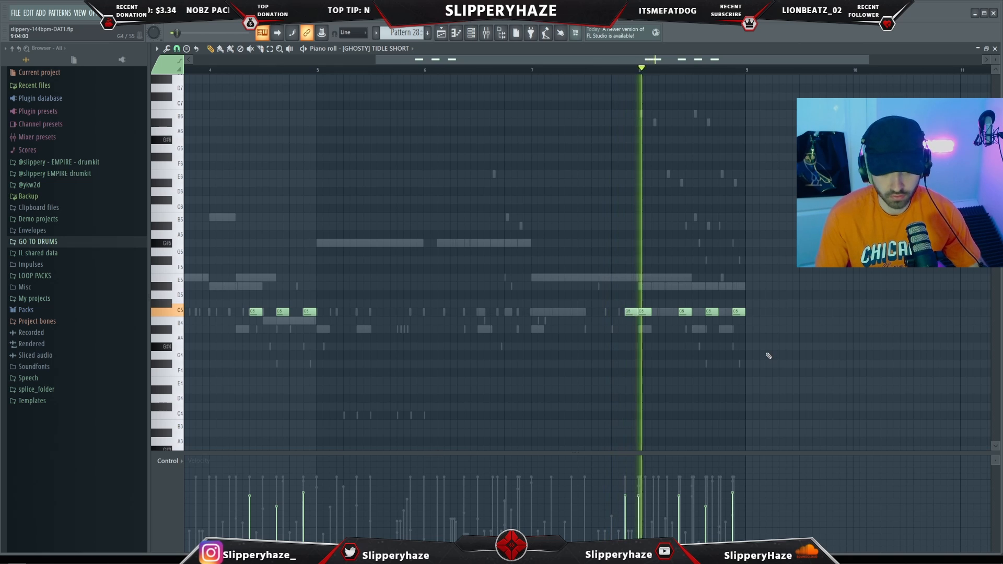
Step: Examine the note patterns of the [GHOSTY] TIDLE SHORT and tsunami snare channels across all eight bars
scroll(769, 356, "down", 1, "ctrl")
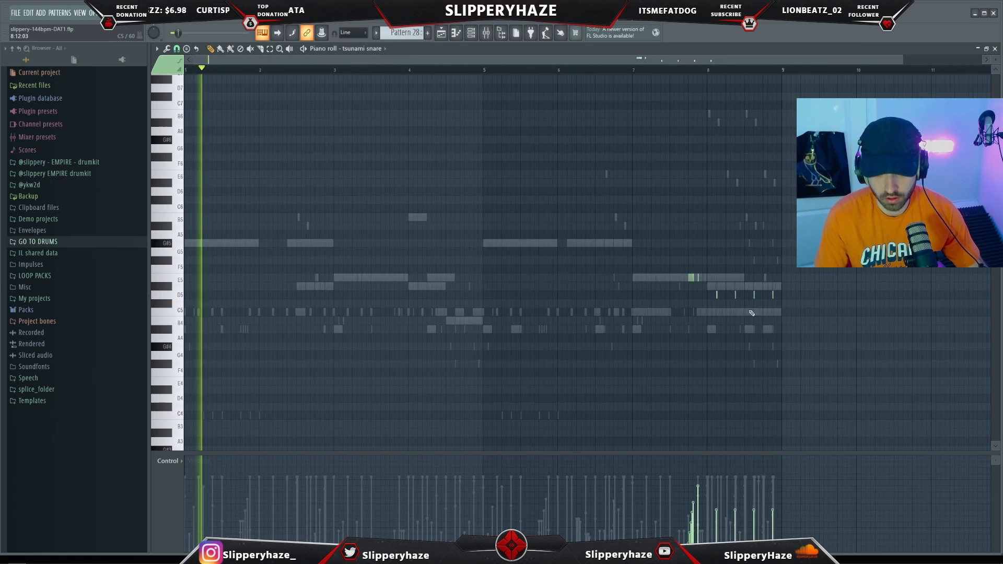
scroll(767, 319, "down", 1, "ctrl")
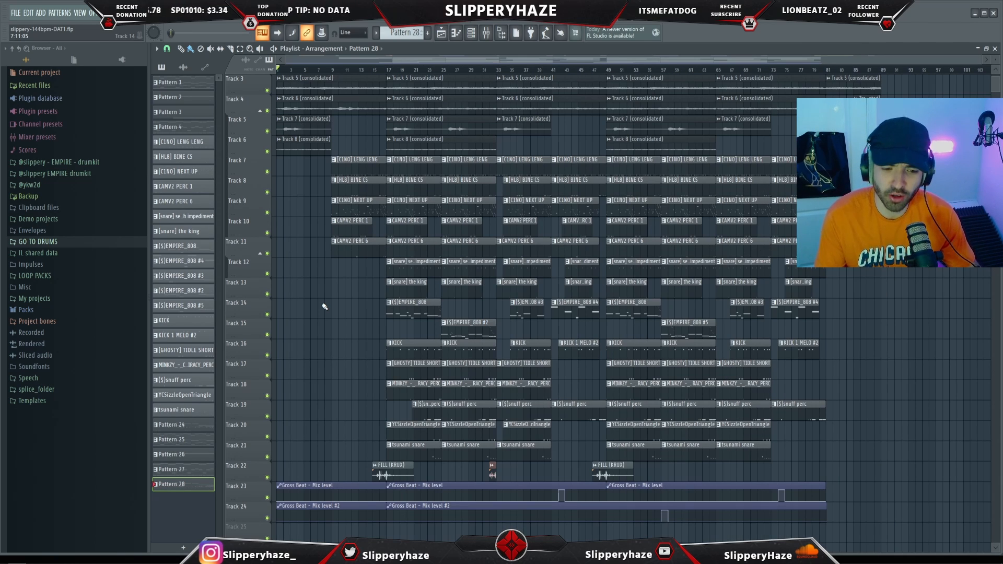
Step: Dismiss the restart notification and play the playlist arrangement from the intro through the first drop to the EMPIRE_808 #4 section
scroll(366, 356, "up", 1)
left_click_drag(626, 488, 355, 486)
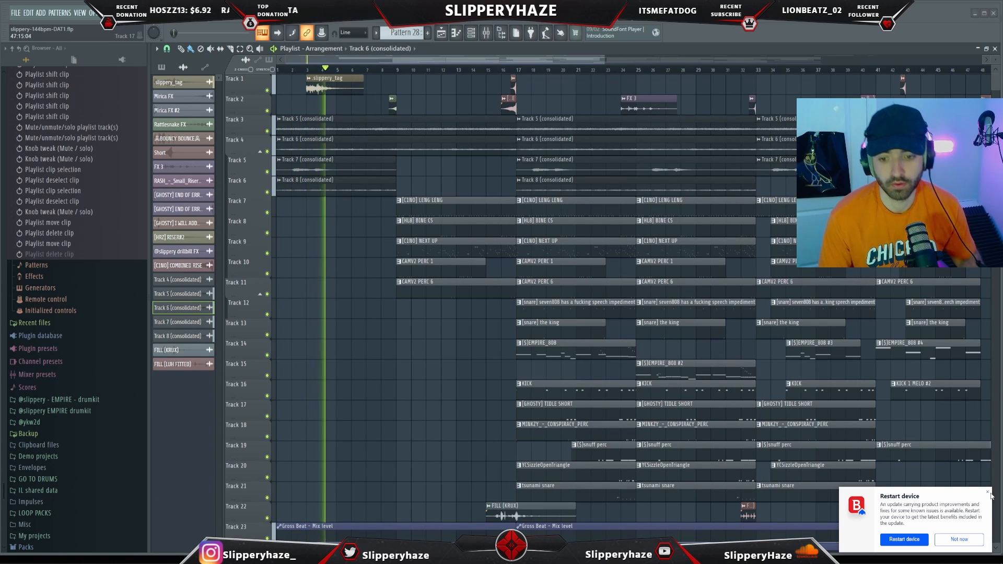
left_click(988, 493)
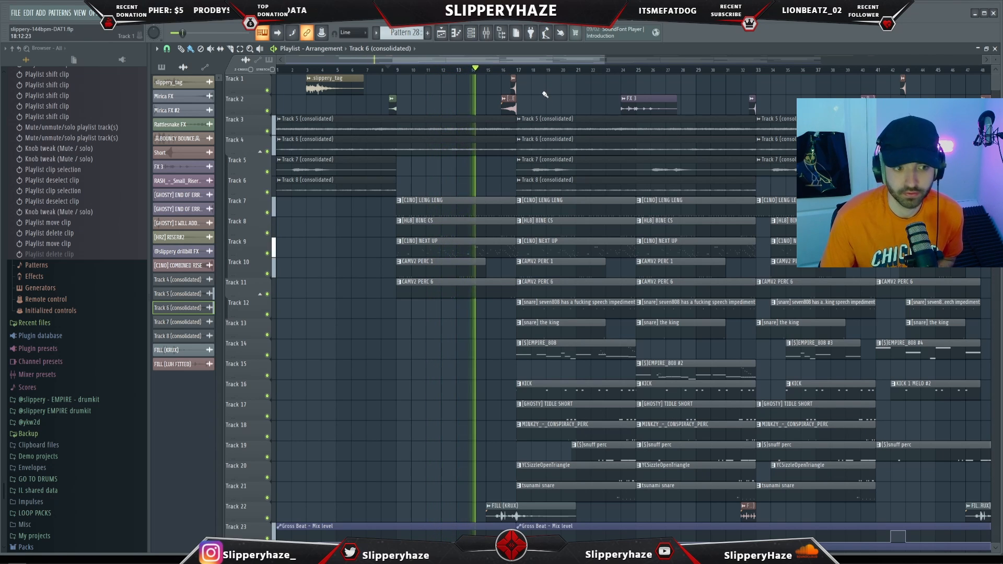
scroll(593, 108, "down", 1)
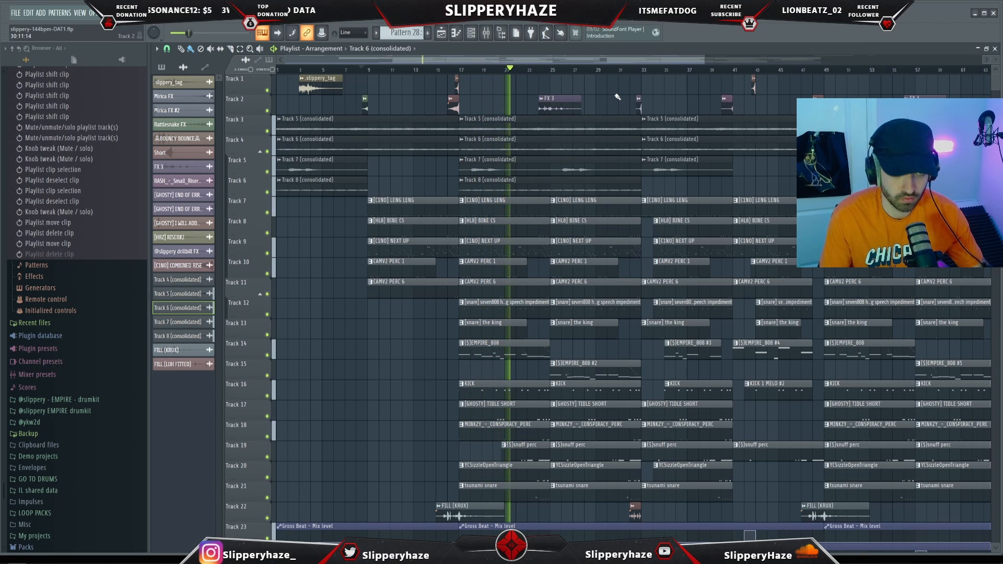
scroll(588, 277, "down", 2)
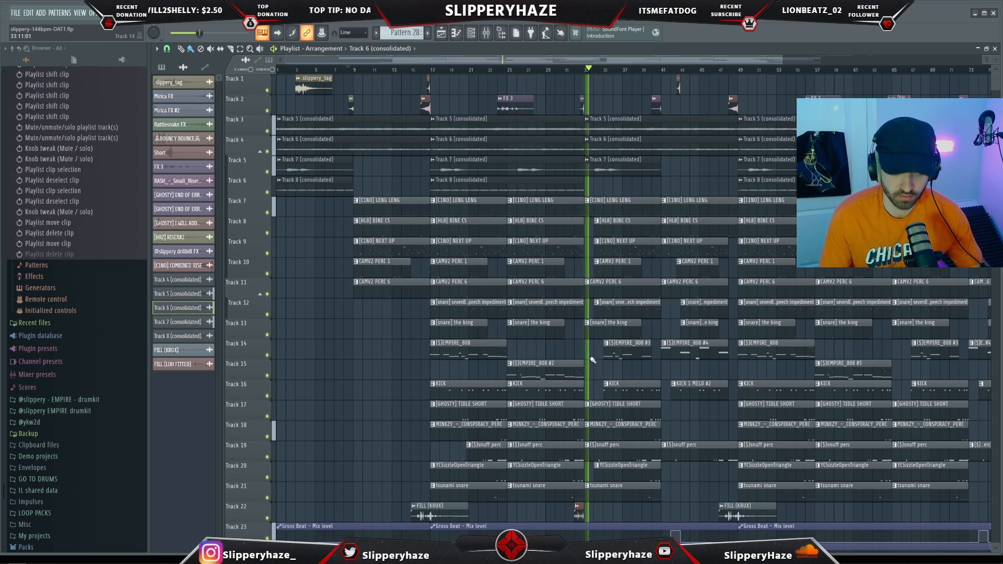
scroll(593, 360, "down", 2)
scroll(588, 366, "up", 3)
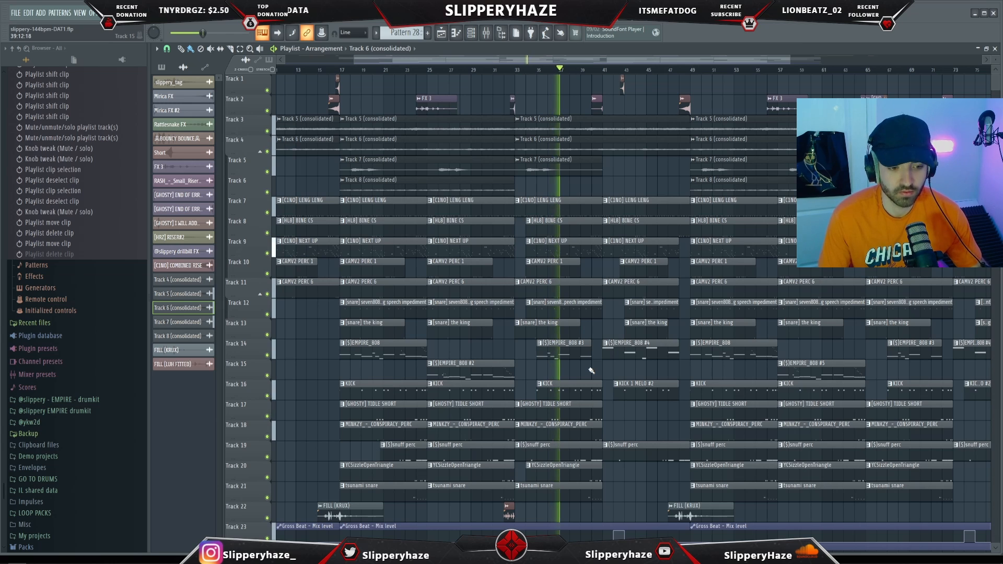
scroll(628, 402, "down", 1)
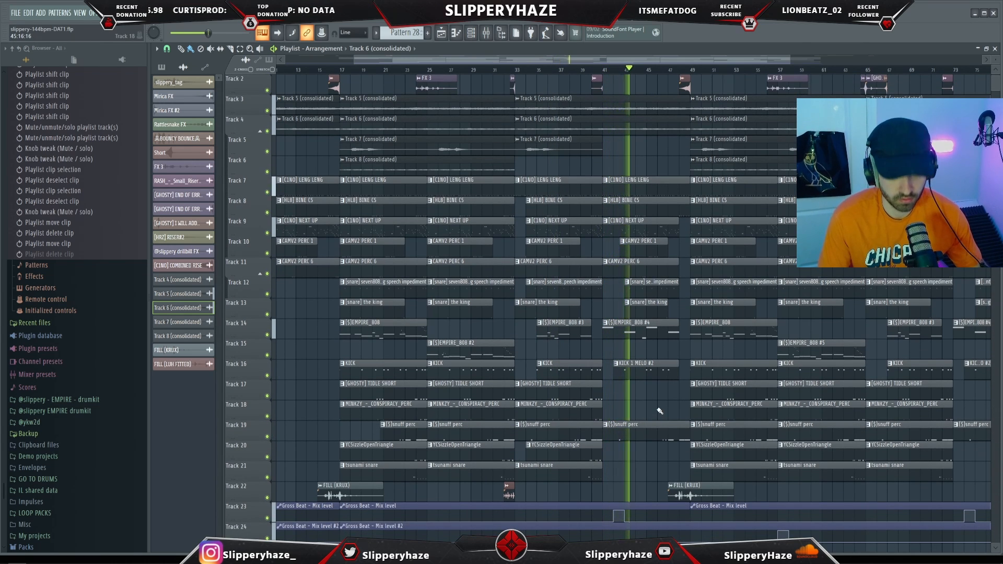
scroll(660, 411, "up", 1)
key("space")
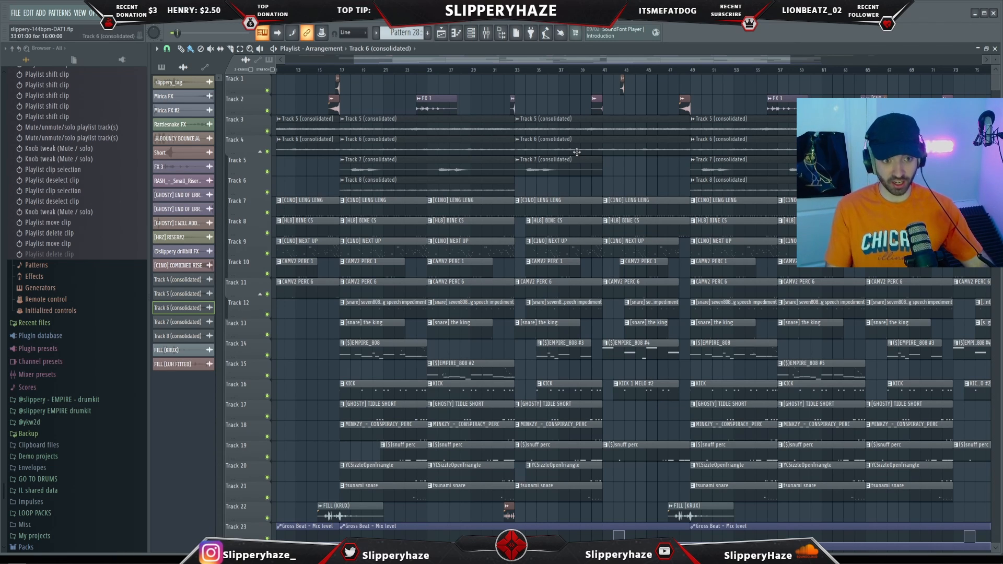
Step: Review the second half of the arrangement during playback, from the switch-up at bar 41 through the second drop at bar 49
scroll(594, 246, "up", 1)
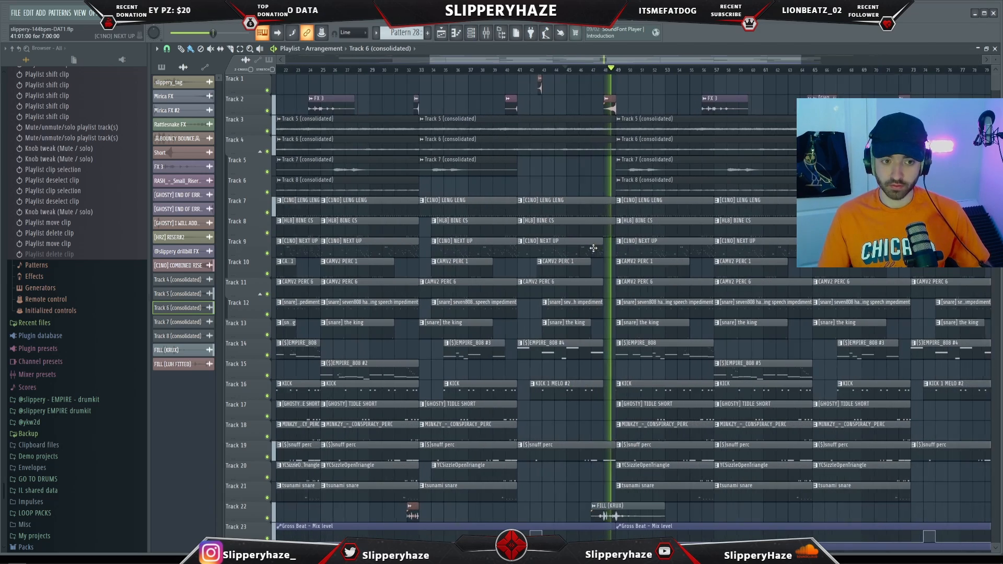
scroll(594, 246, "down", 1)
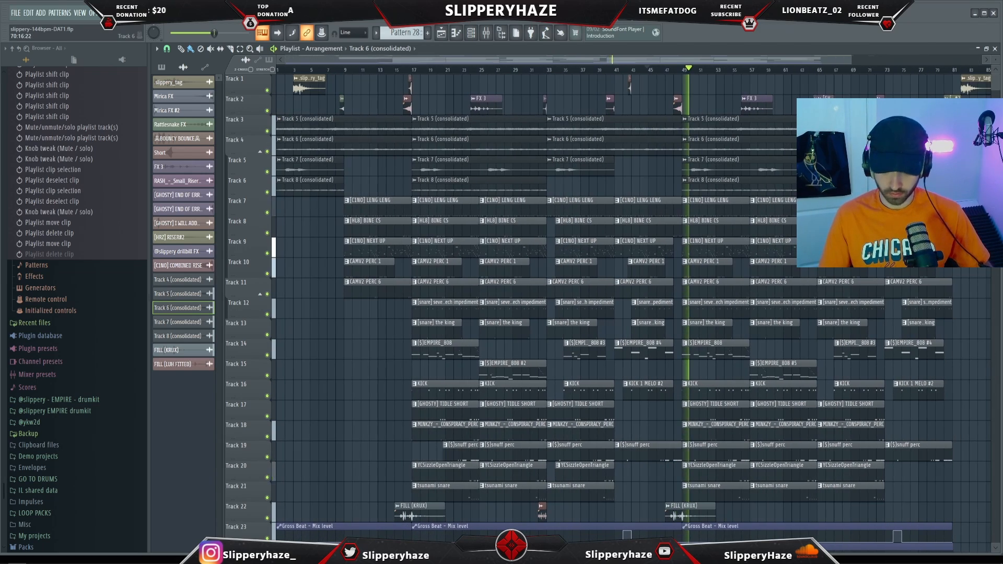
scroll(594, 246, "down", 1)
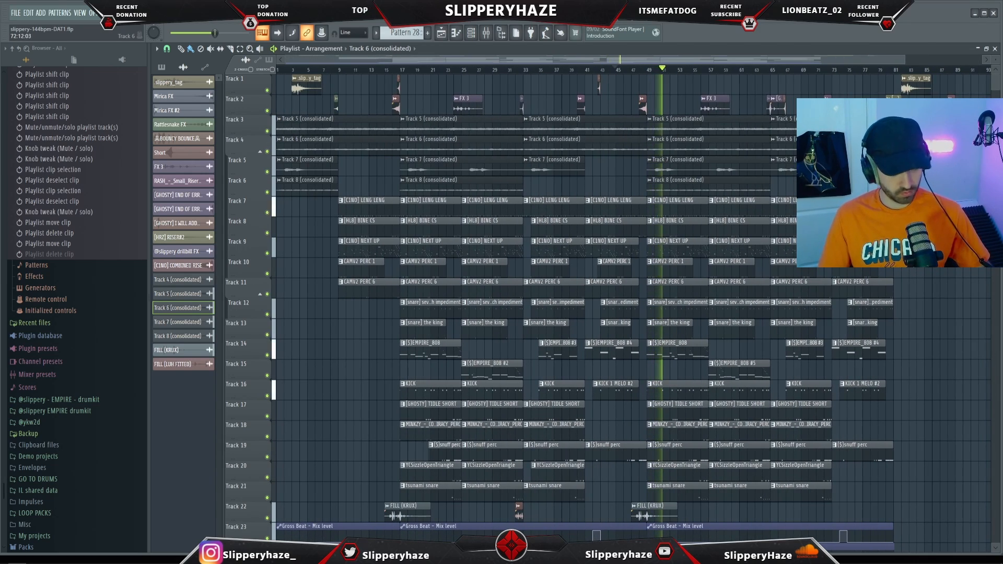
scroll(618, 184, "down", 1)
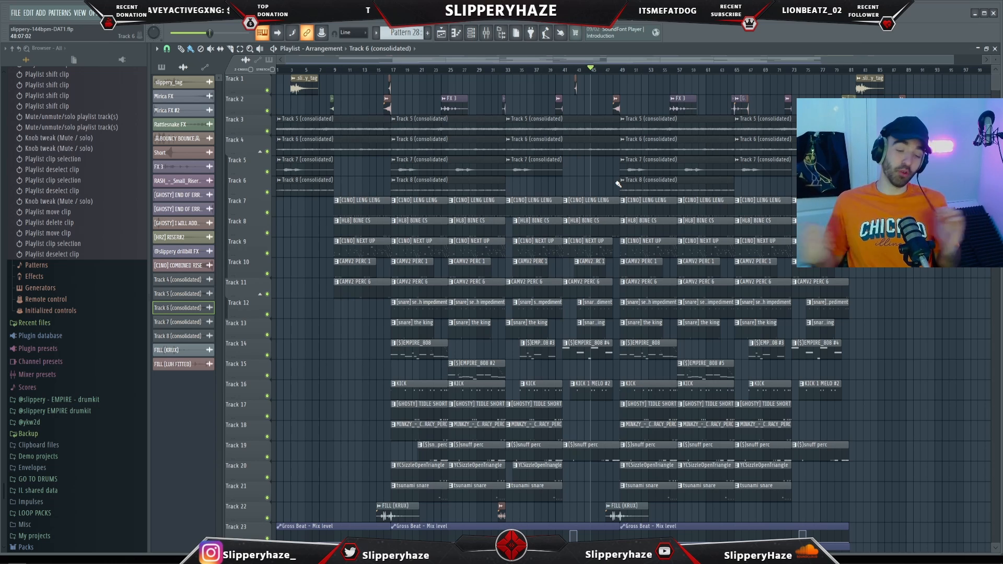